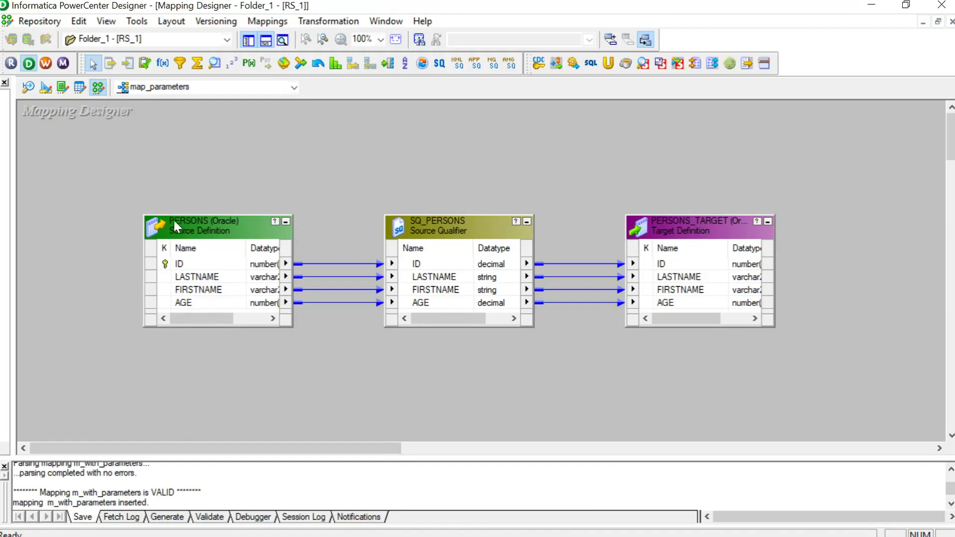
# Step: Select the PERSONS source and PERSONS_TARGET target definitions in the m_with_parameters mapping
pyautogui.click(216, 227)
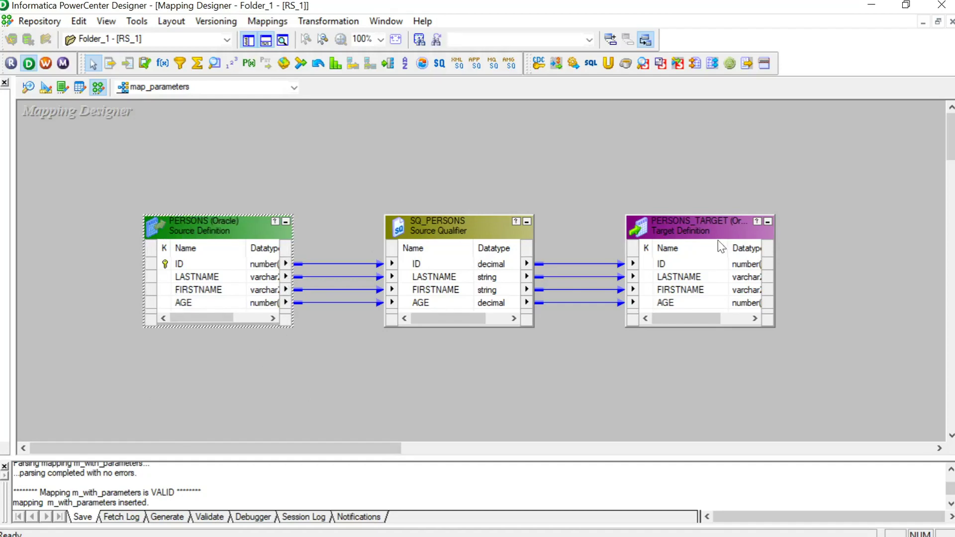
pyautogui.click(706, 231)
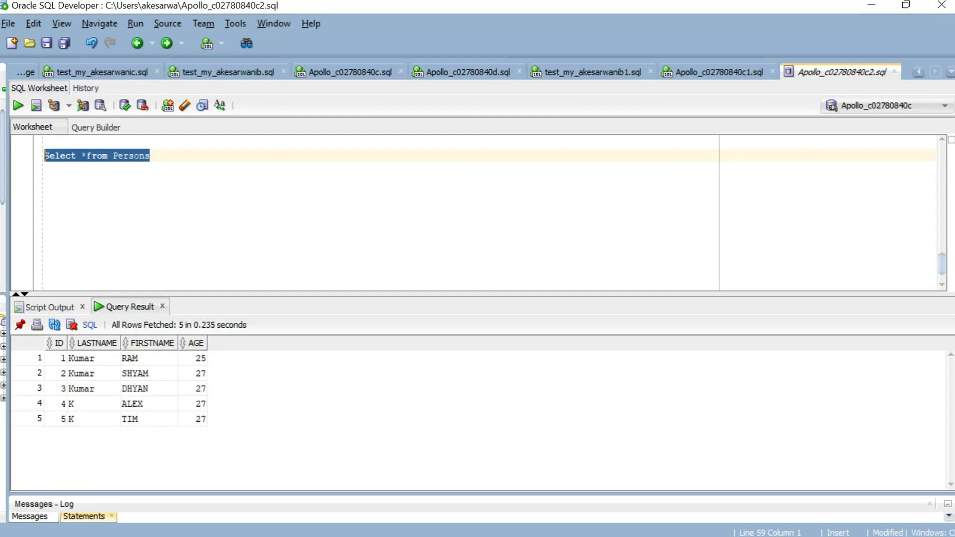
# Step: Run the Select * from Persons query in the SQL Worksheet
pyautogui.click(150, 156)
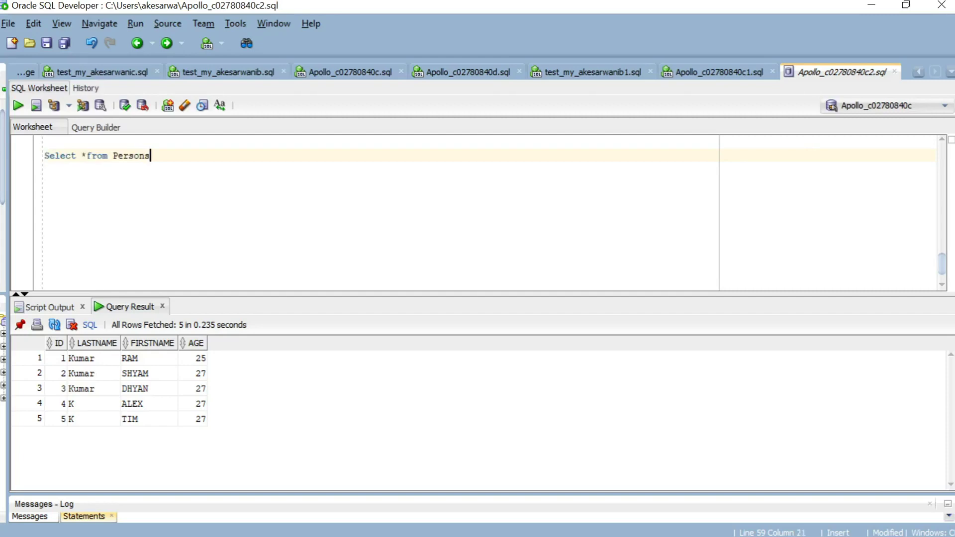
pyautogui.moveTo(151, 156); pyautogui.dragTo(42, 157)
pyautogui.click(18, 106)
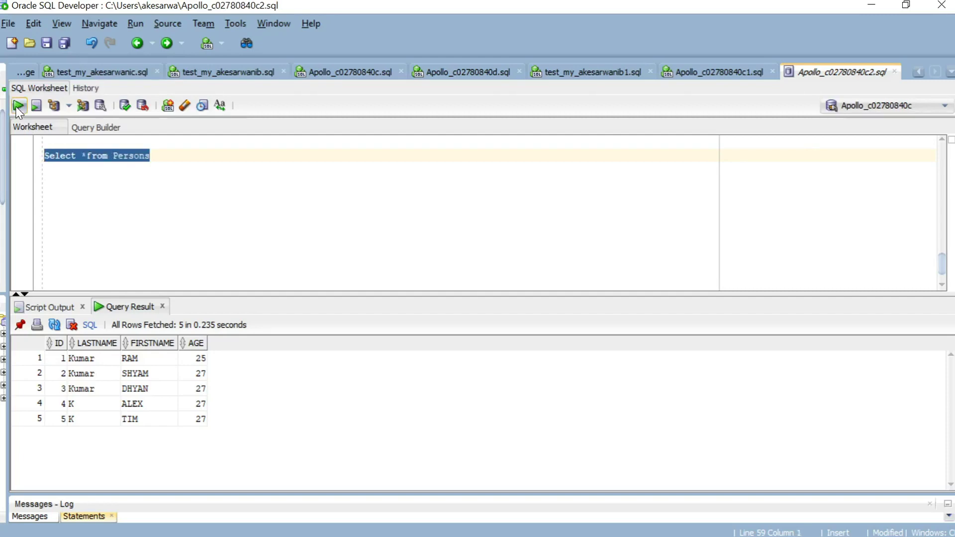
# Step: Add and run the query Select *from Persons_Target below it
pyautogui.click(45, 207)
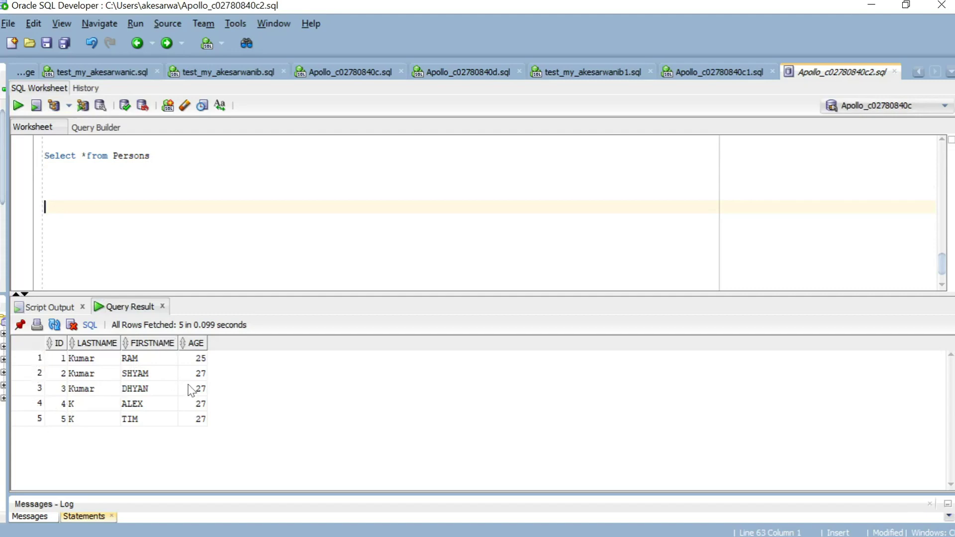
pyautogui.click(45, 168)
pyautogui.click(45, 168)
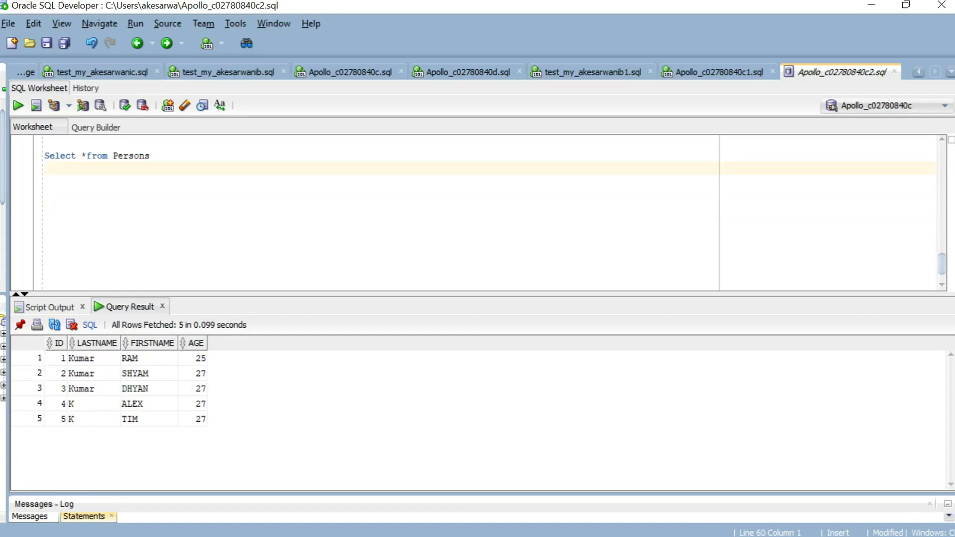
pyautogui.write('Select *from Persons_Target')
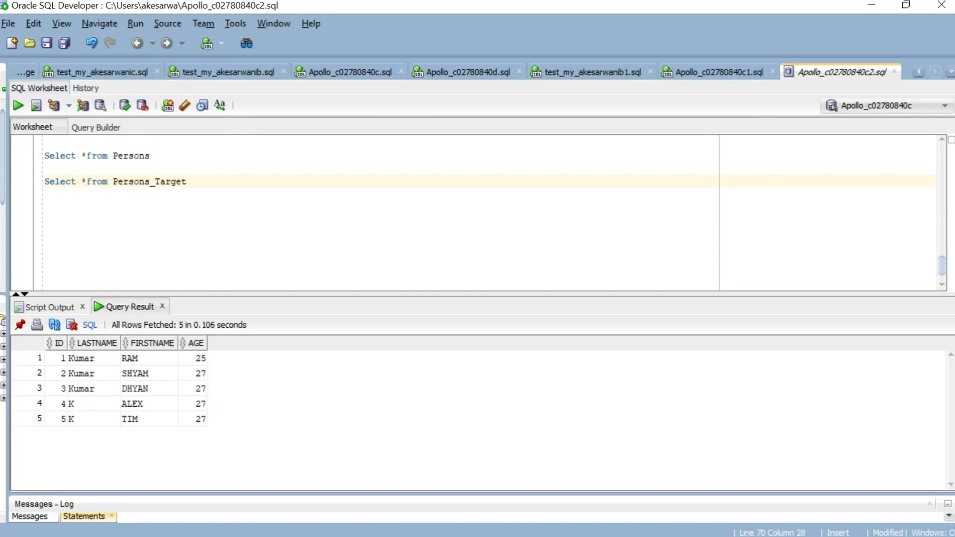
pyautogui.moveTo(187, 181); pyautogui.dragTo(44, 182)
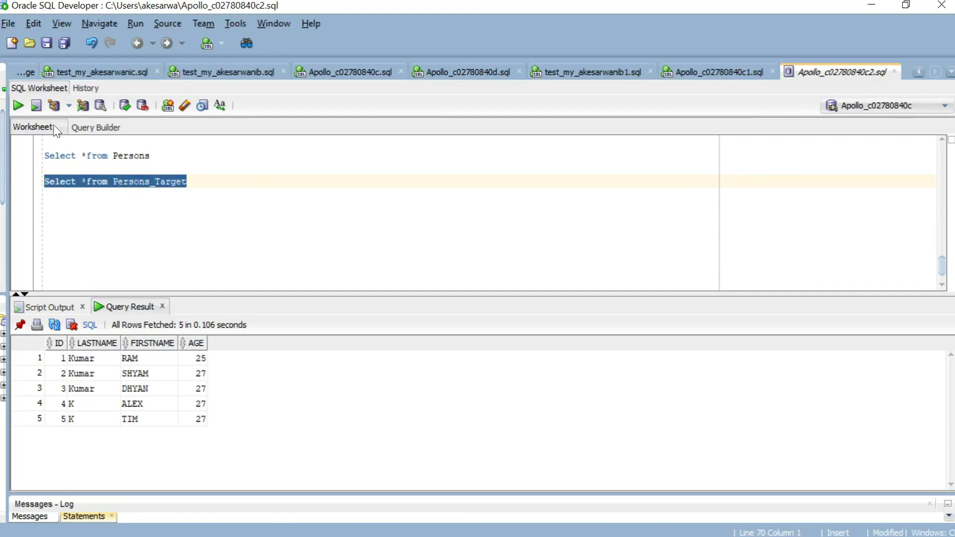
pyautogui.click(19, 106)
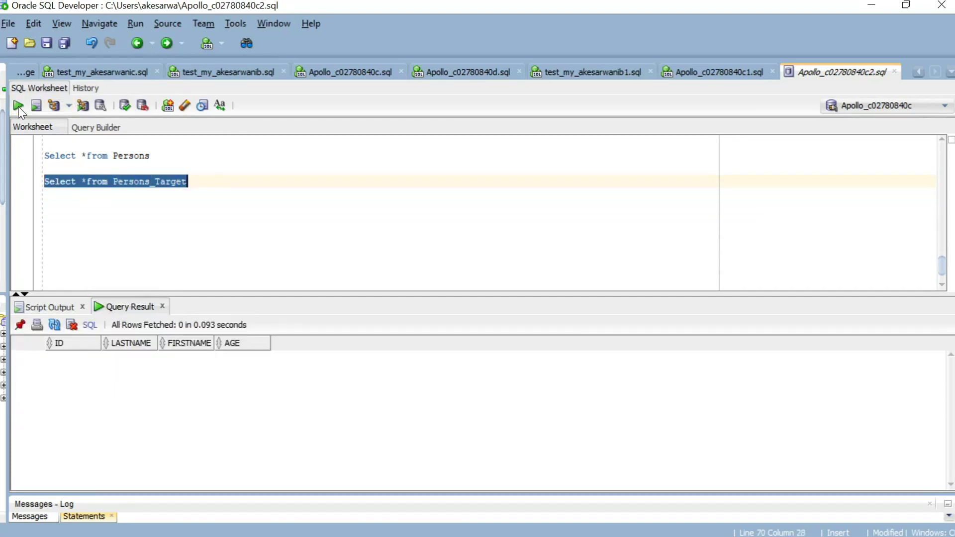
pyautogui.click(46, 207)
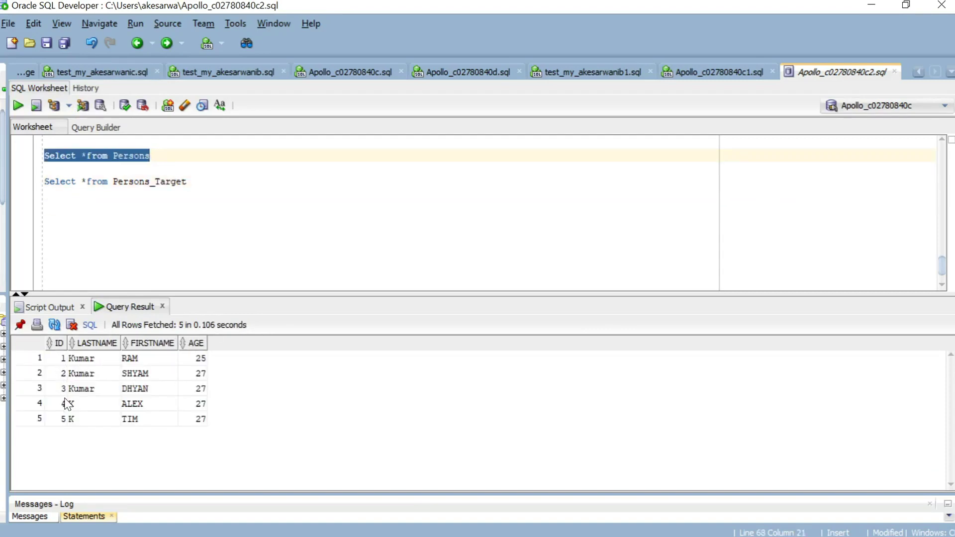
# Step: Point out the IDs of the first three result rows
pyautogui.click(58, 359)
pyautogui.click(60, 373)
pyautogui.click(62, 389)
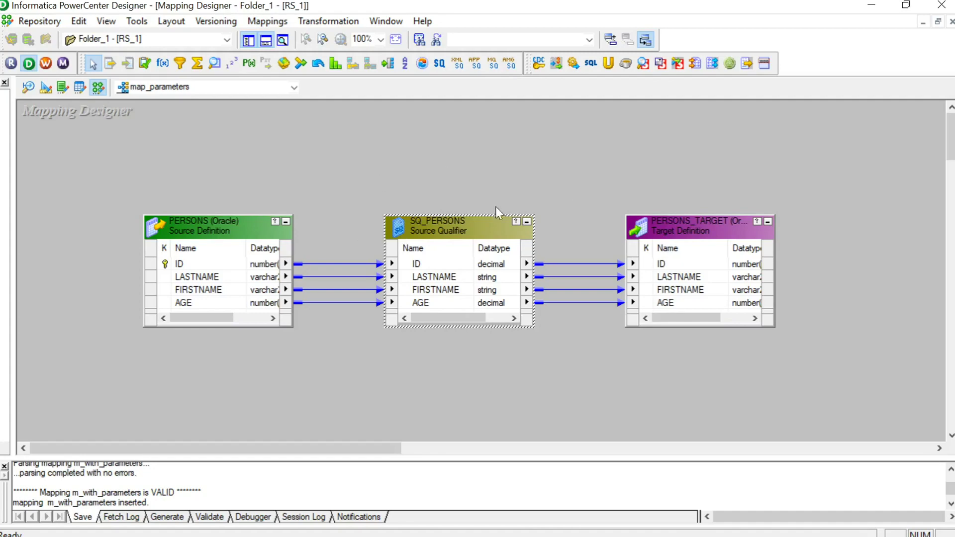
pyautogui.doubleClick(443, 231)
pyautogui.click(393, 144)
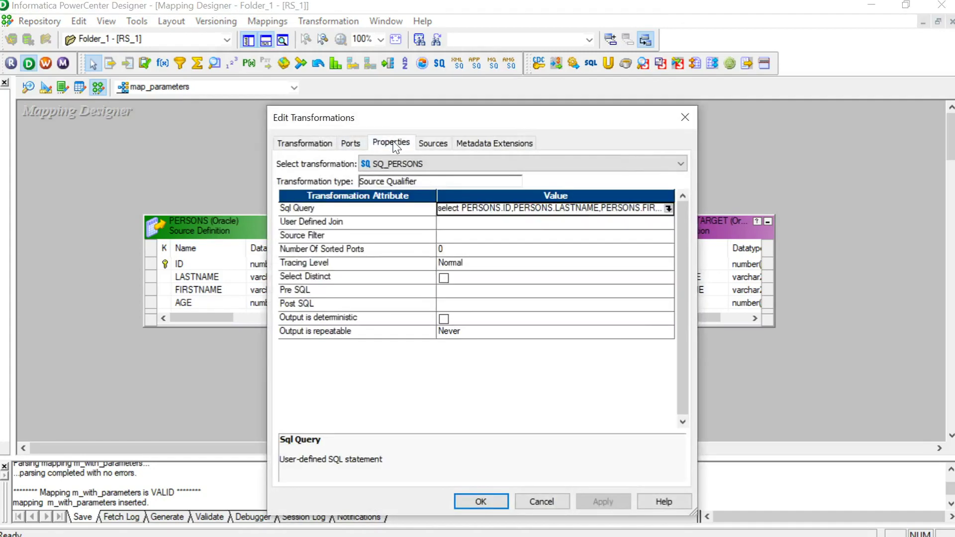
pyautogui.click(668, 209)
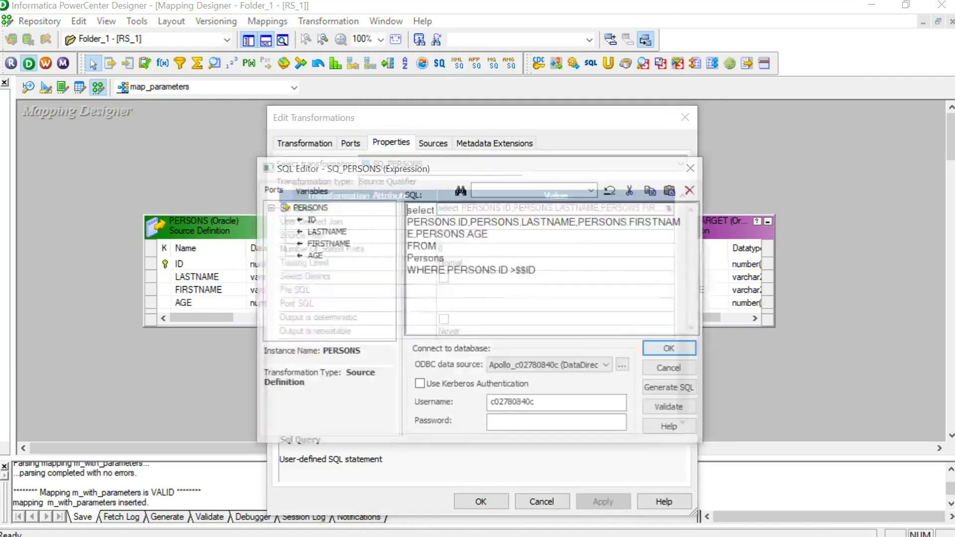
pyautogui.click(309, 189)
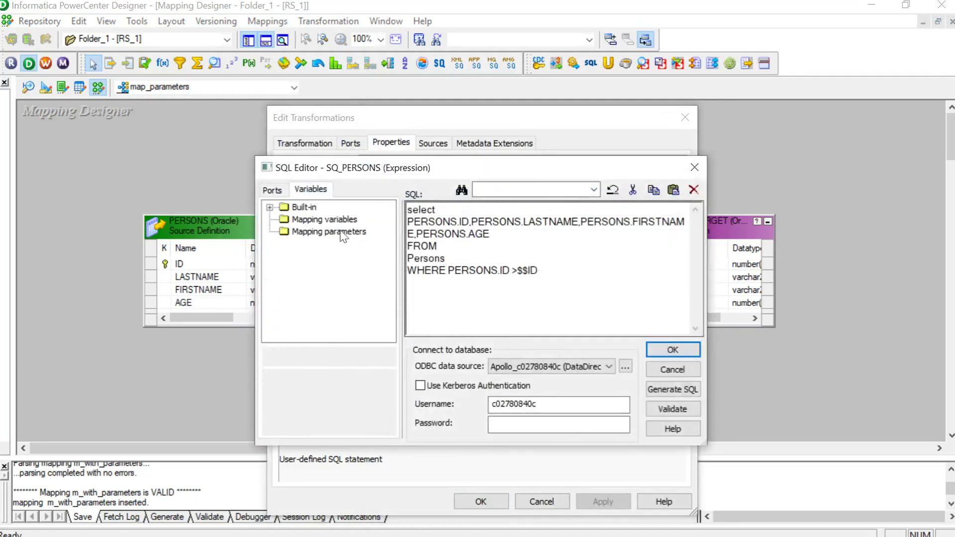
pyautogui.click(696, 167)
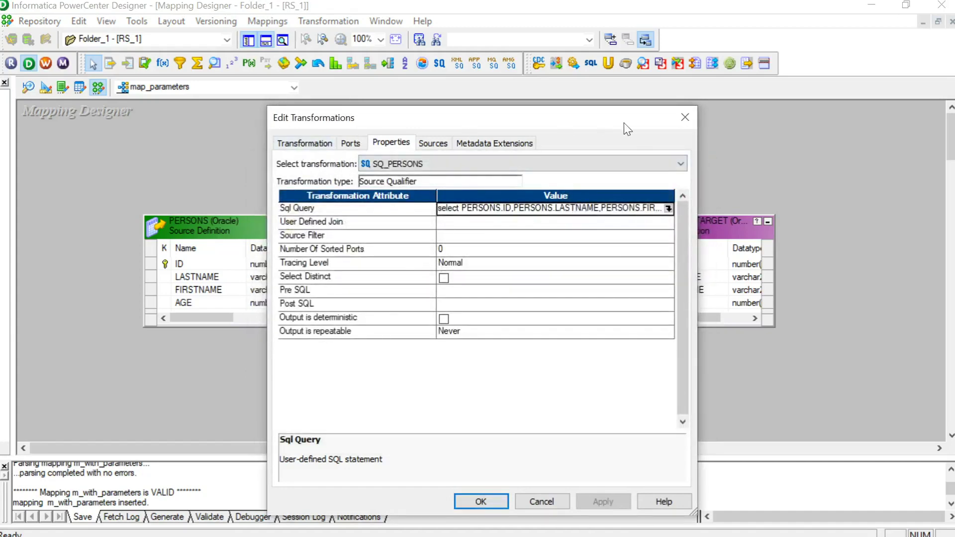
pyautogui.click(685, 117)
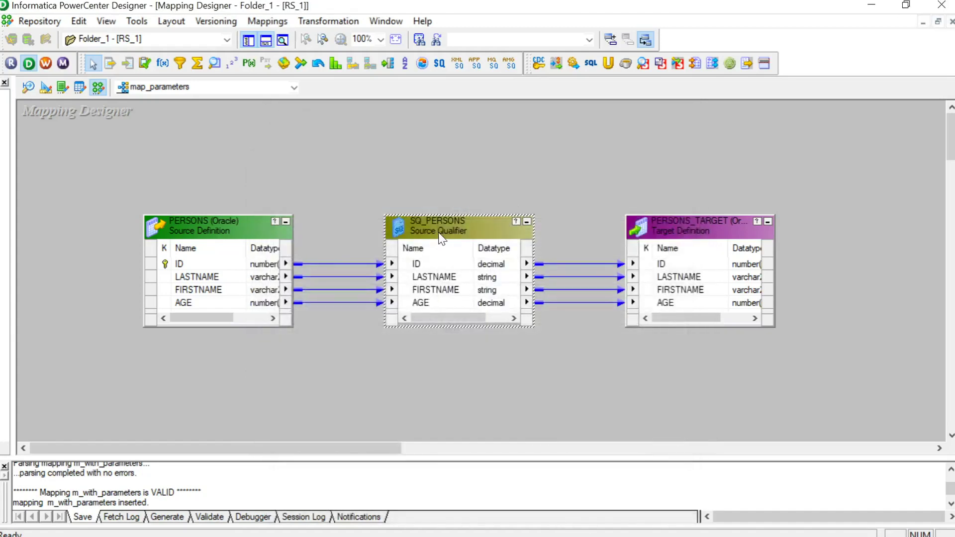
pyautogui.doubleClick(441, 234)
pyautogui.click(397, 143)
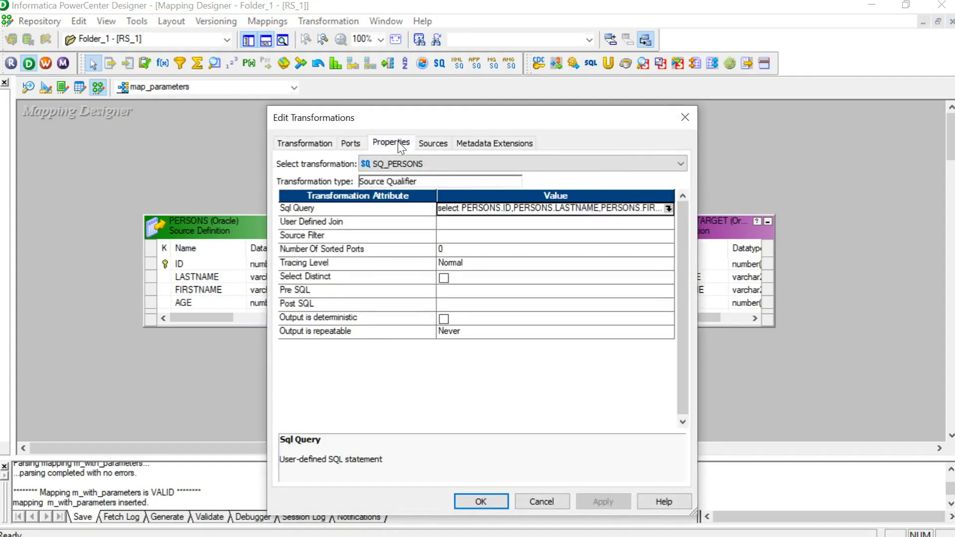
pyautogui.click(669, 208)
pyautogui.click(314, 189)
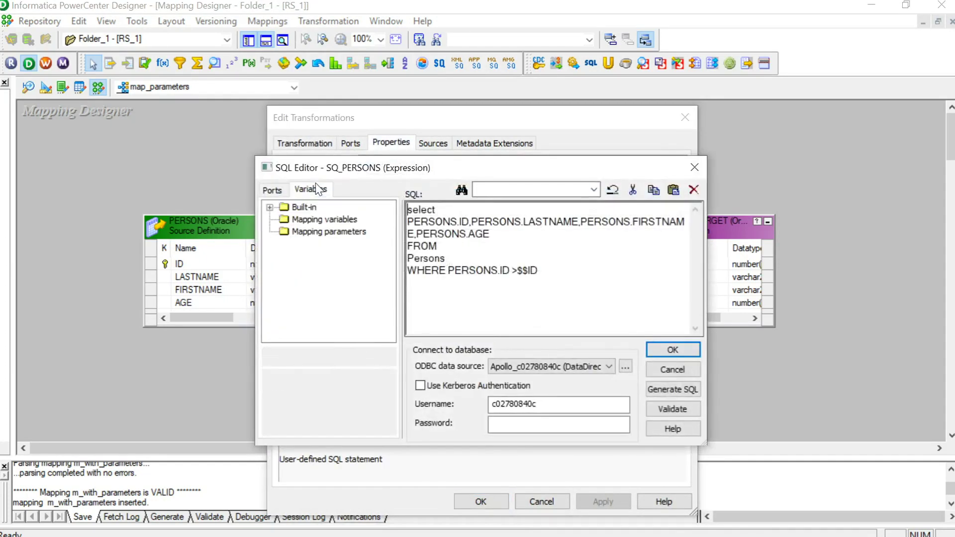
pyautogui.click(309, 220)
pyautogui.click(333, 233)
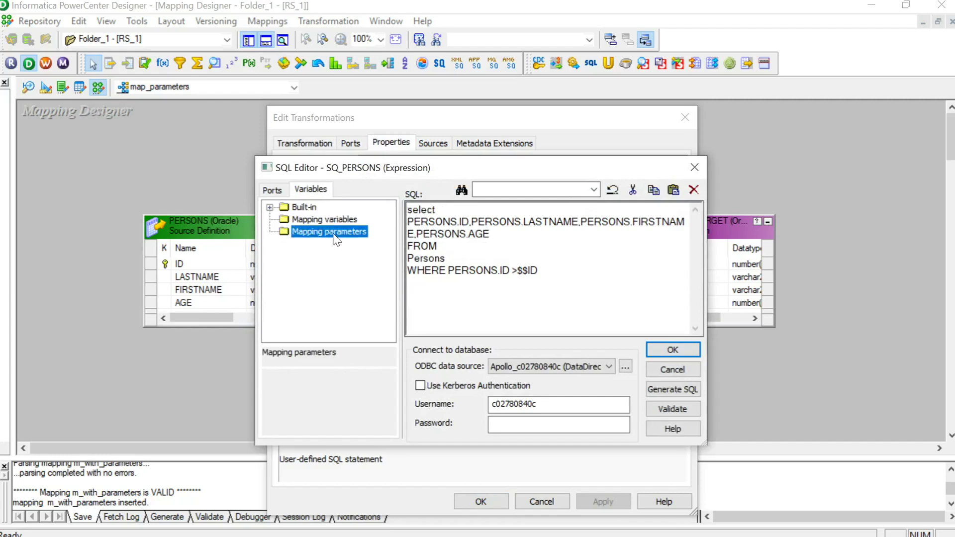
pyautogui.click(315, 221)
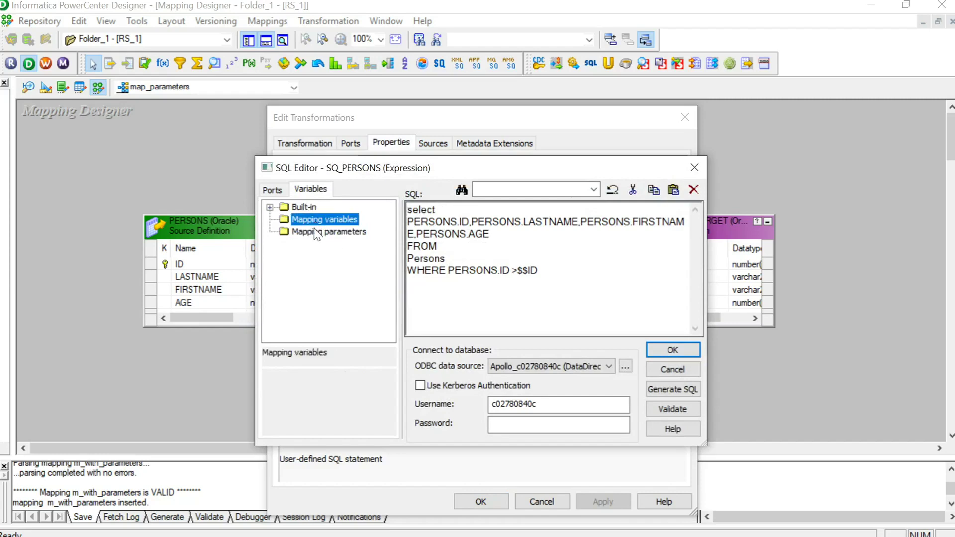
pyautogui.click(314, 232)
pyautogui.click(316, 219)
pyautogui.click(318, 233)
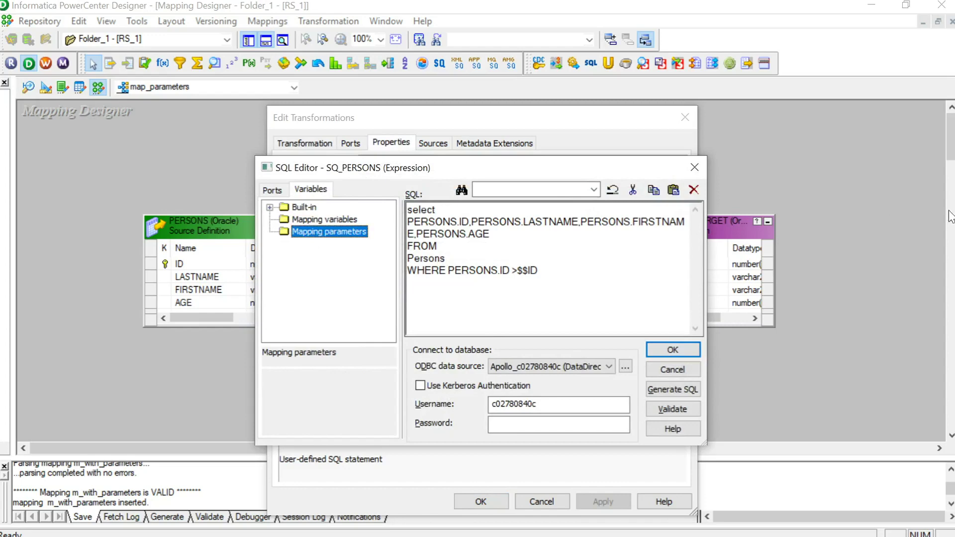
pyautogui.click(694, 168)
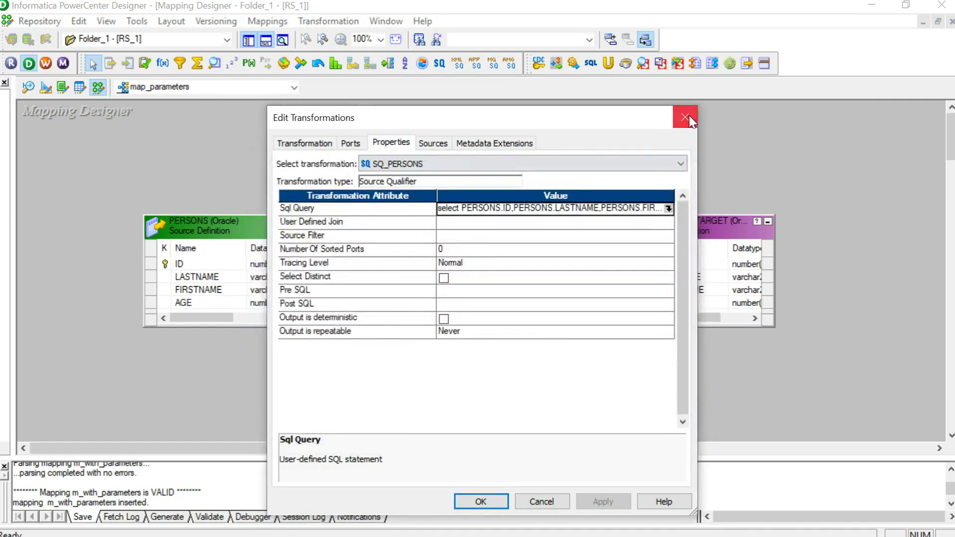
pyautogui.click(685, 117)
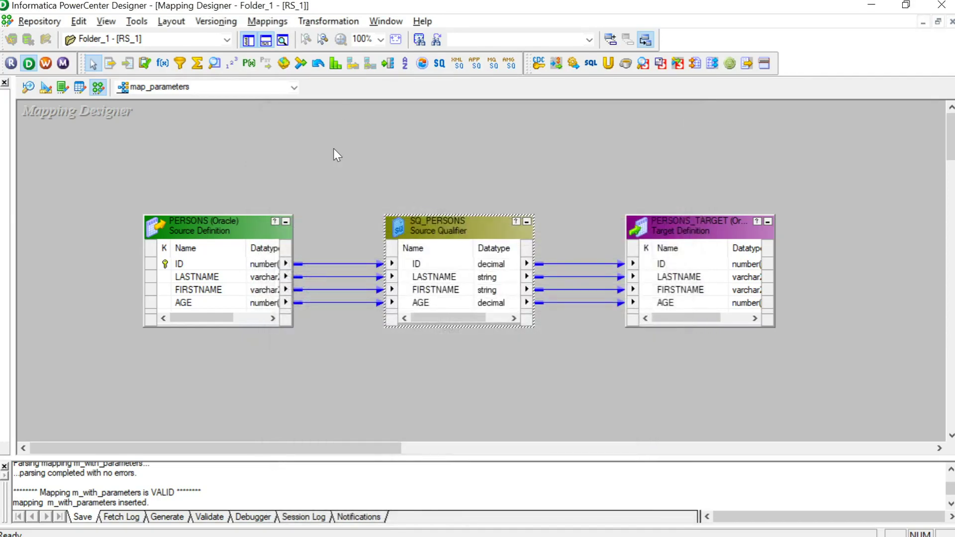
pyautogui.click(268, 21)
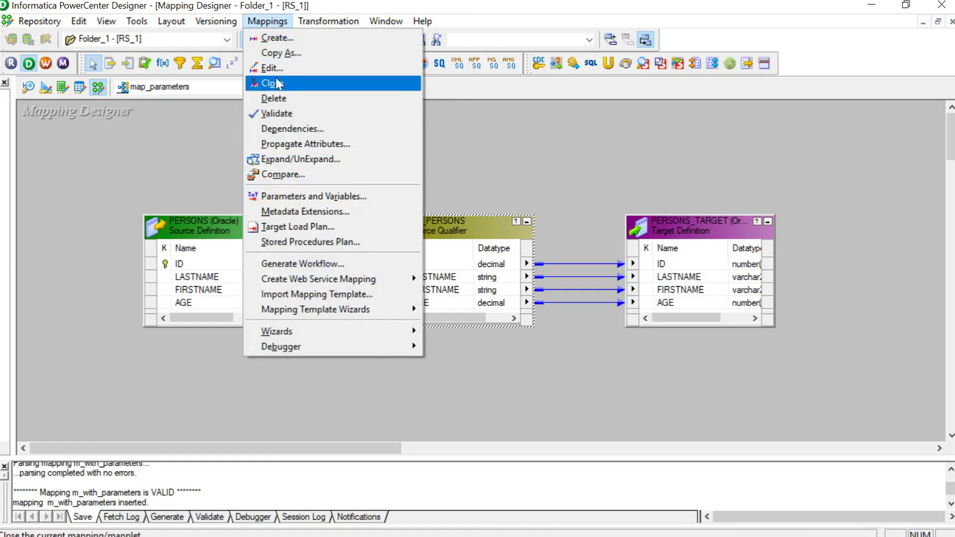
# Step: Add a new entry named $$ID with type Parameter and confirm the declaration
pyautogui.click(314, 196)
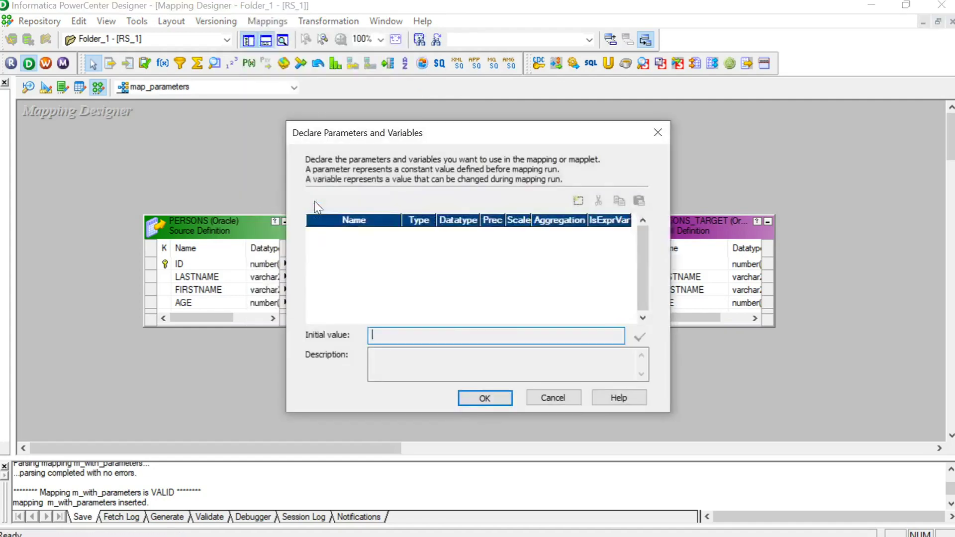
pyautogui.click(578, 200)
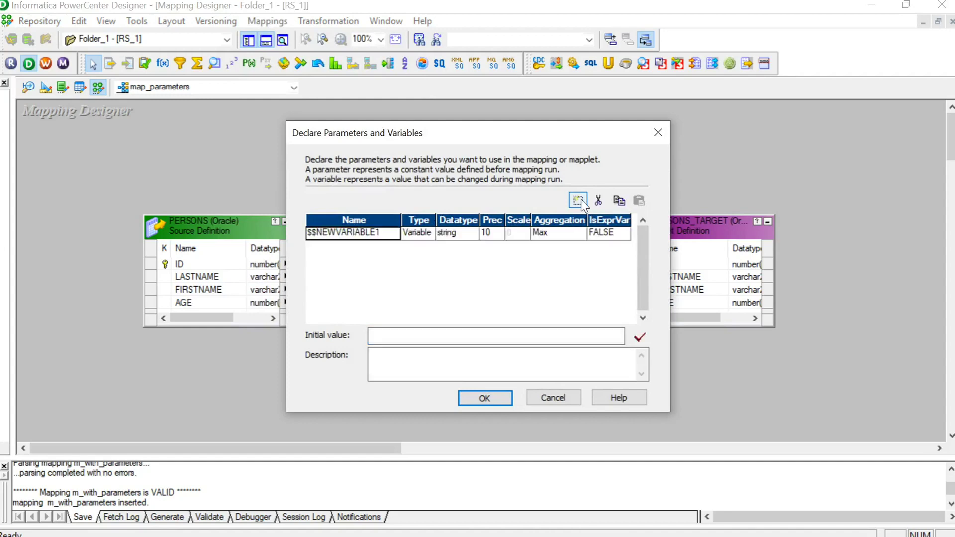
pyautogui.click(383, 238)
pyautogui.hotkey('shift', 'Left')
pyautogui.hotkey('shift', 'Left')
pyautogui.hotkey('shift', 'Left')
pyautogui.hotkey('shift', 'Left')
pyautogui.hotkey('shift', 'Left')
pyautogui.hotkey('shift', 'Left')
pyautogui.hotkey('shift', 'Left')
pyautogui.hotkey('shift', 'Left')
pyautogui.hotkey('shift', 'Left')
pyautogui.hotkey('shift', 'Left')
pyautogui.press('BackSpace')
pyautogui.press('BackSpace')
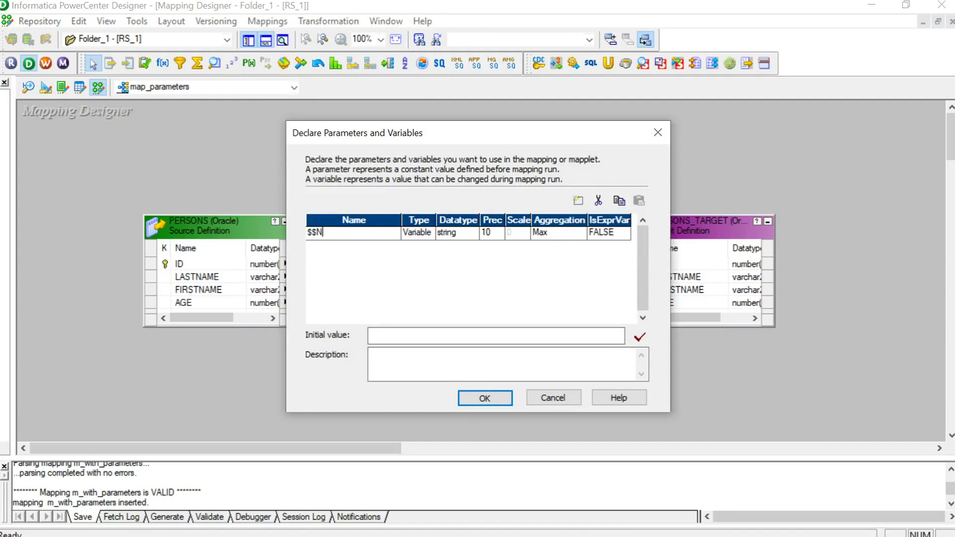
pyautogui.write('ID')
pyautogui.click(418, 257)
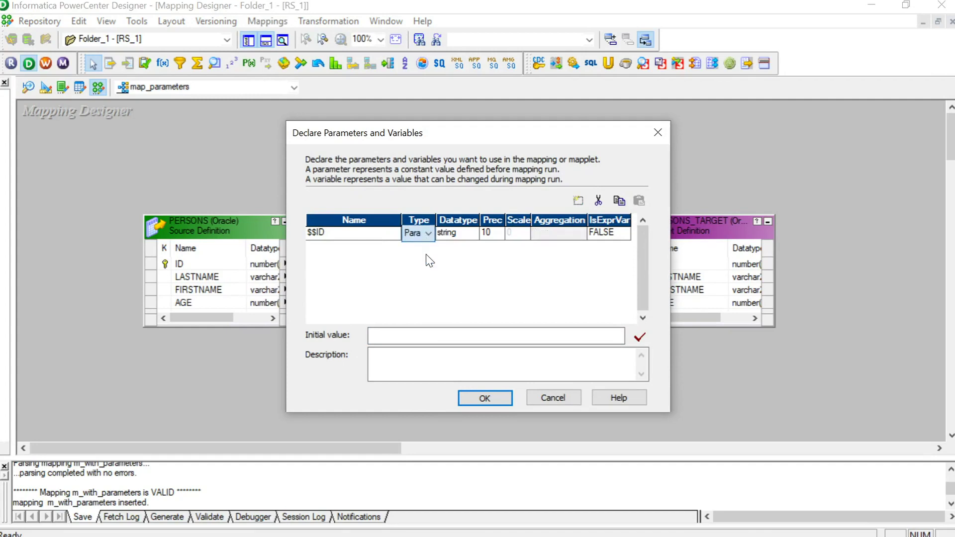
pyautogui.click(486, 399)
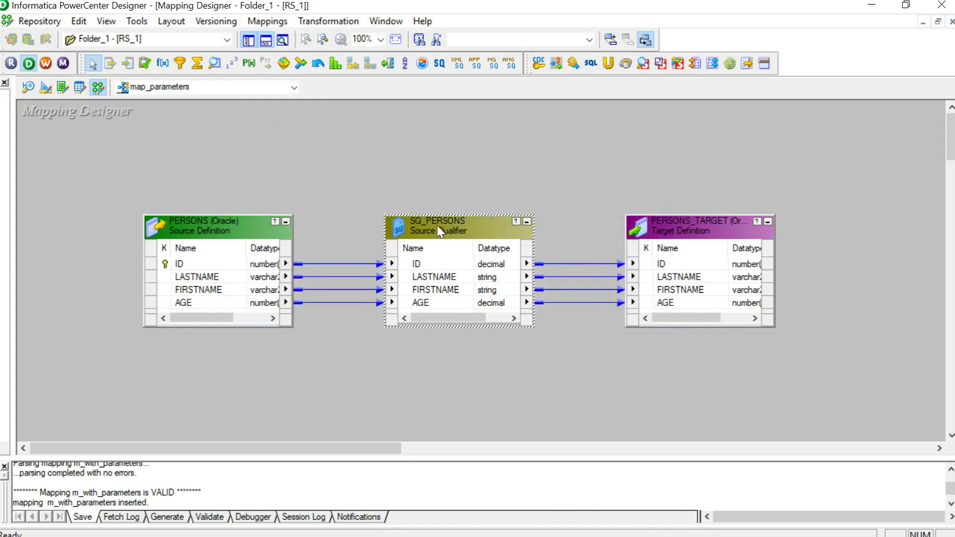
pyautogui.doubleClick(437, 224)
pyautogui.click(353, 144)
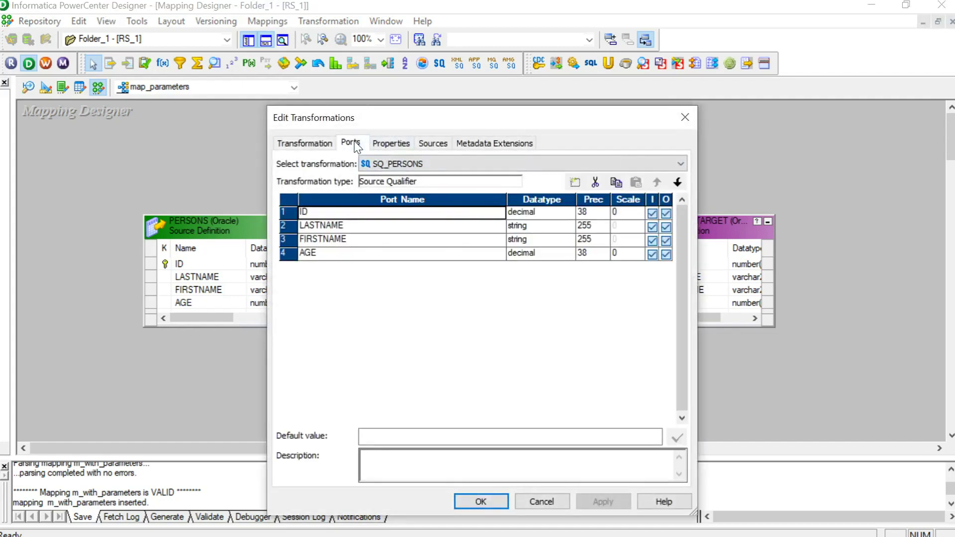
pyautogui.click(391, 143)
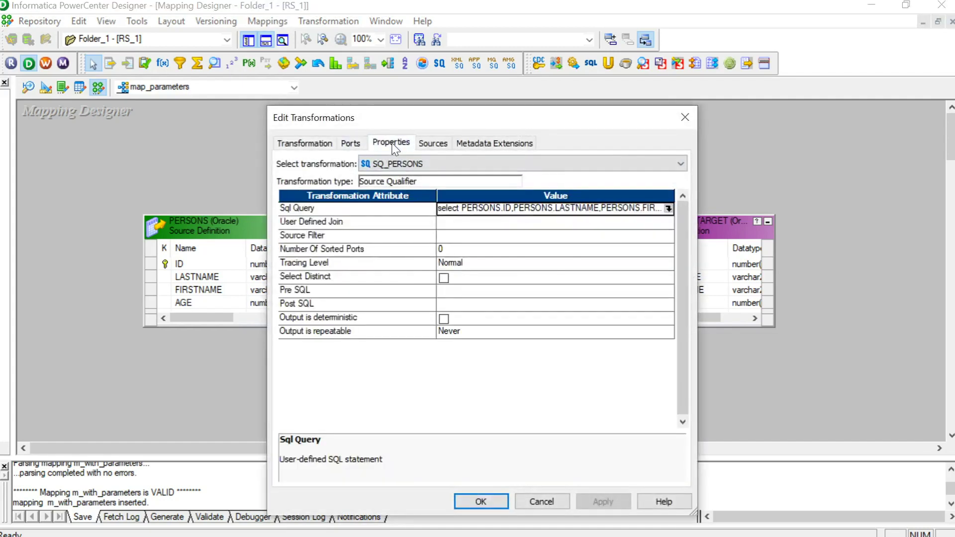
pyautogui.click(669, 209)
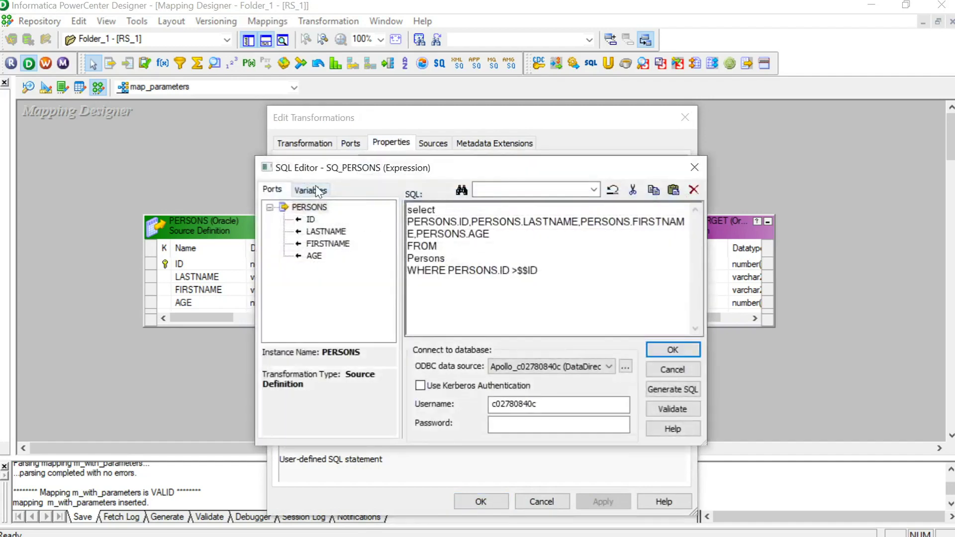
pyautogui.click(311, 189)
pyautogui.click(269, 232)
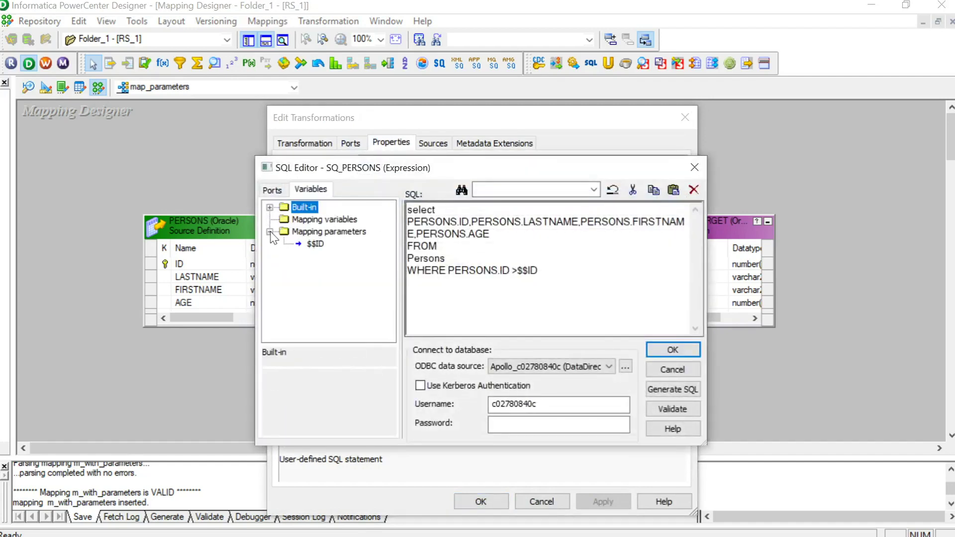
pyautogui.click(317, 245)
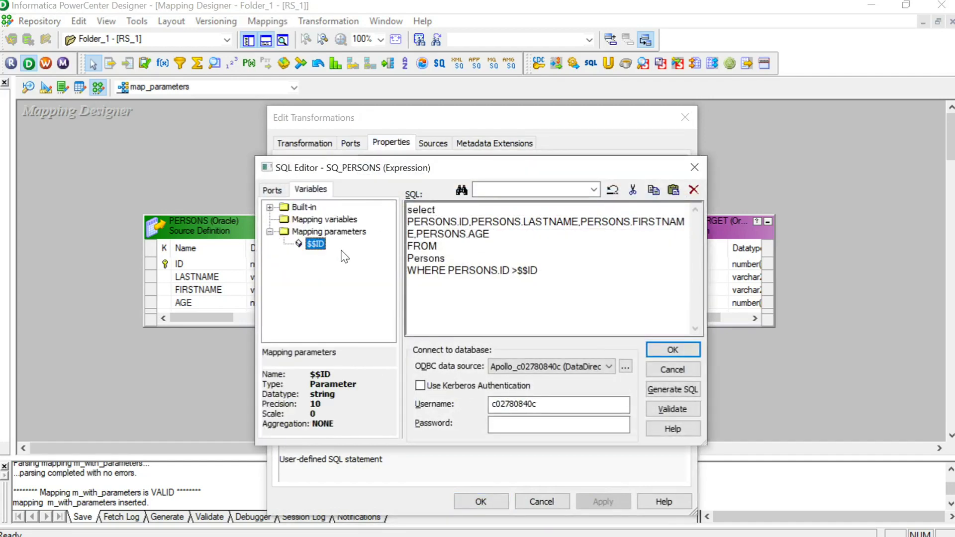
pyautogui.click(703, 163)
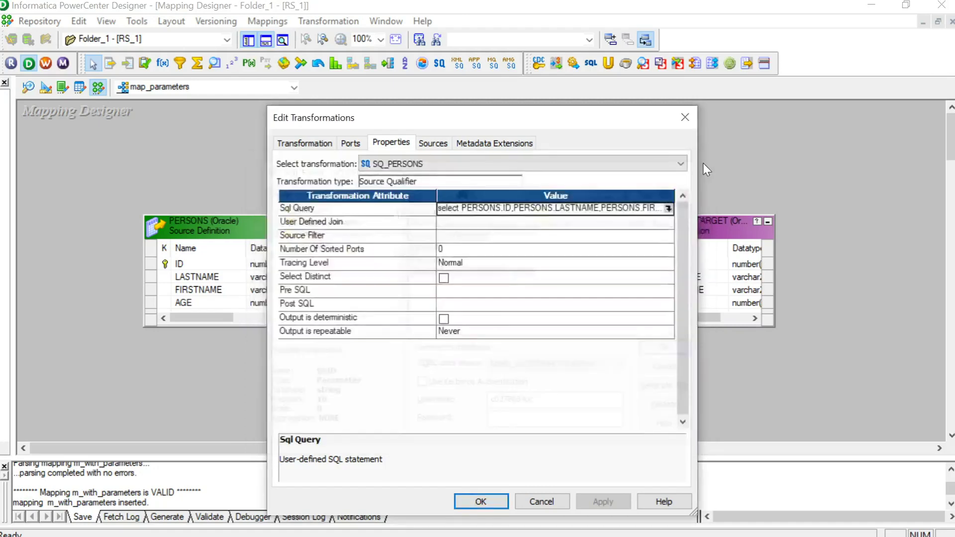
pyautogui.click(685, 118)
# Step: Reopen the mapping's Parameters and Variables and briefly switch $$ID to Variable, keeping string
pyautogui.click(270, 20)
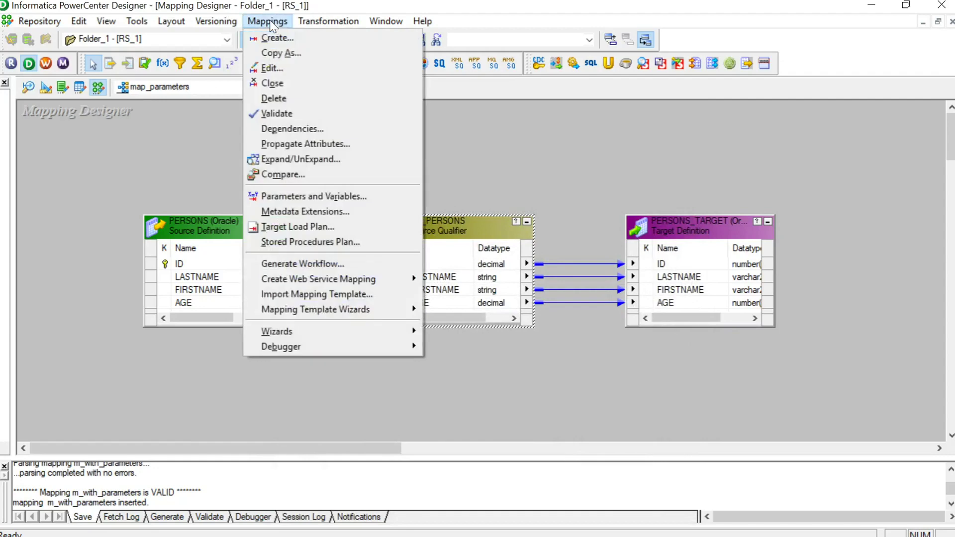
pyautogui.click(328, 198)
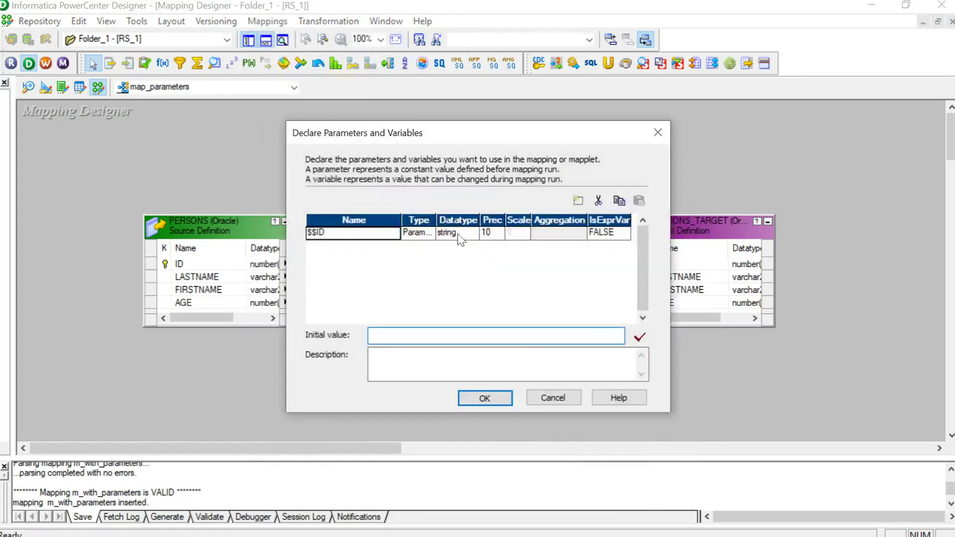
pyautogui.click(428, 232)
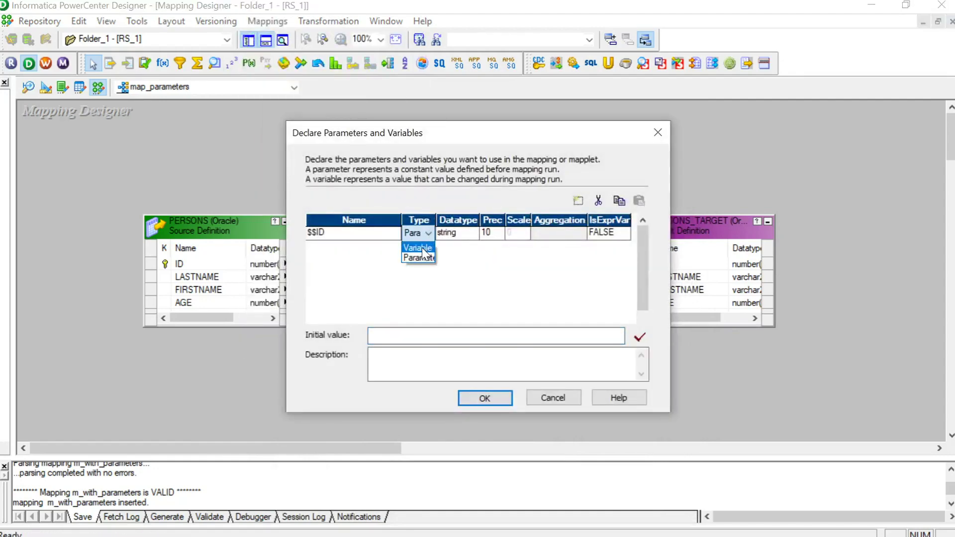
pyautogui.click(422, 248)
pyautogui.click(470, 232)
pyautogui.click(470, 232)
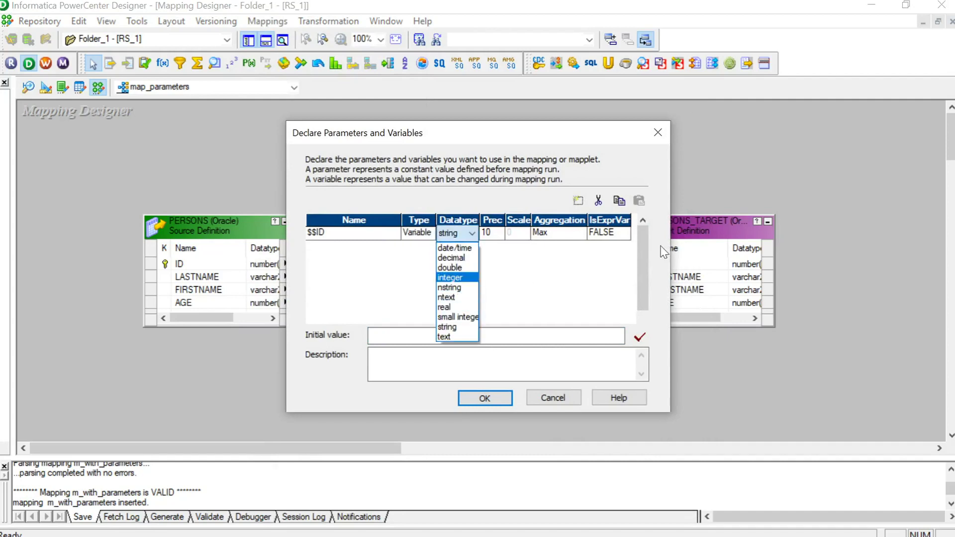
pyautogui.click(361, 266)
# Step: Set $$ID back to Parameter with integer datatype and confirm
pyautogui.click(396, 236)
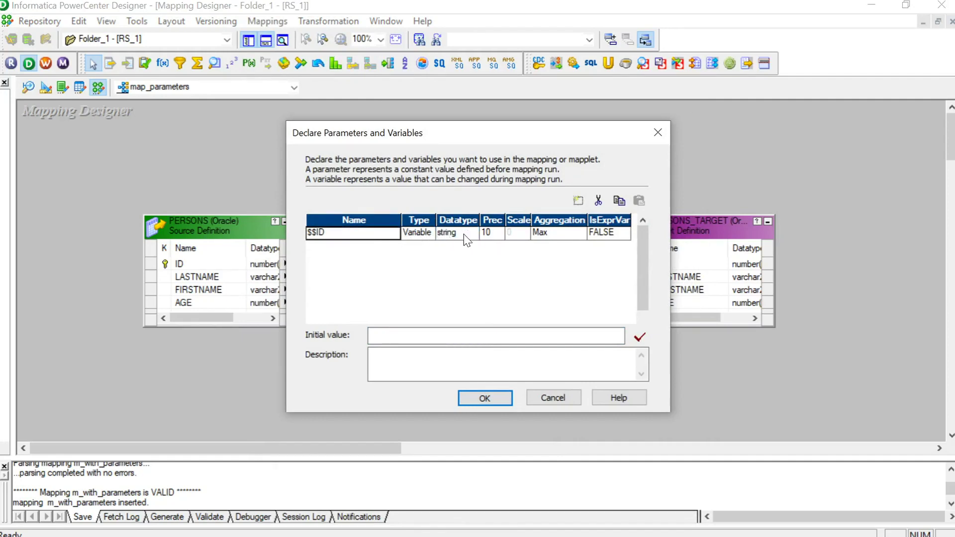
pyautogui.click(423, 232)
pyautogui.click(423, 232)
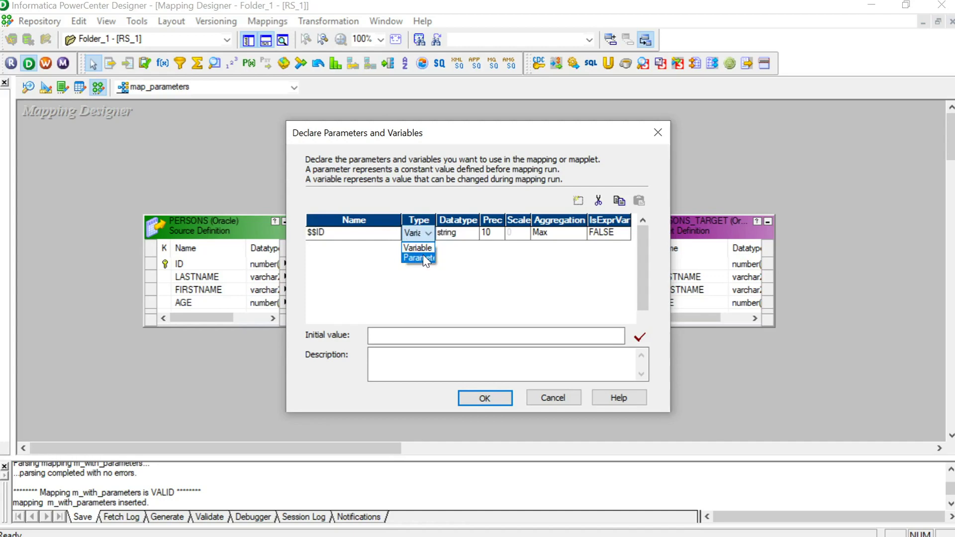
pyautogui.click(424, 257)
pyautogui.click(468, 234)
pyautogui.click(468, 234)
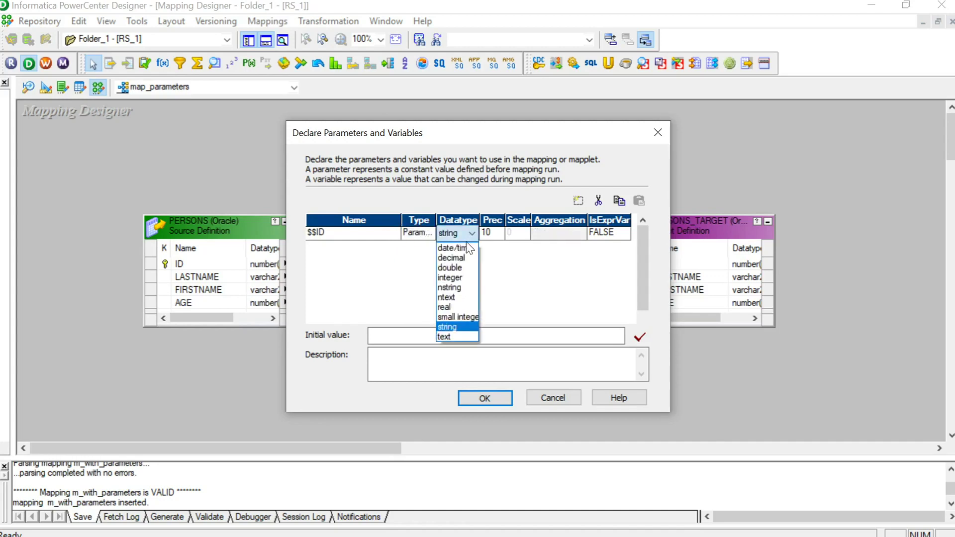
pyautogui.click(459, 277)
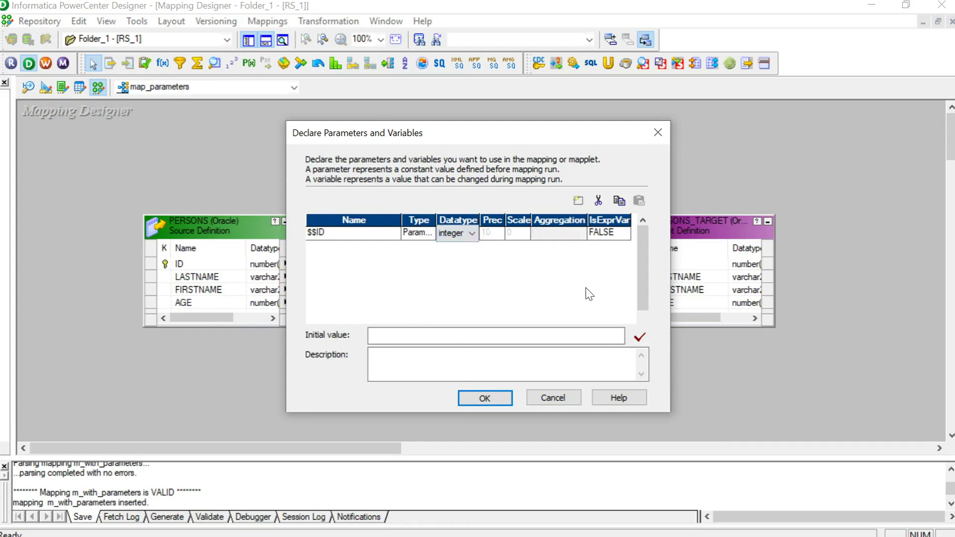
pyautogui.click(485, 399)
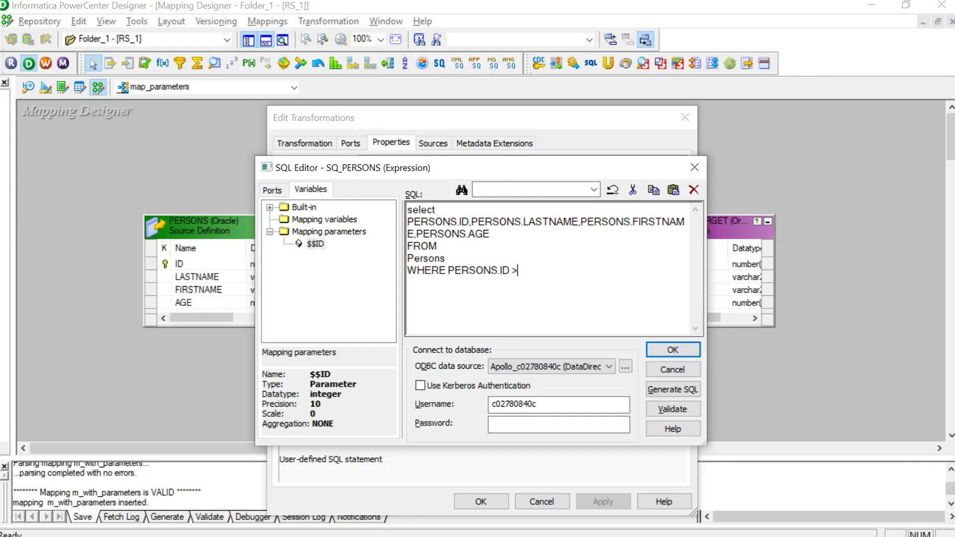
# Step: Fix the WHERE line to read WHERE PERSONS.ID >$$ID, inserting $$ID from Mapping parameters
pyautogui.doubleClick(477, 271)
pyautogui.doubleClick(316, 243)
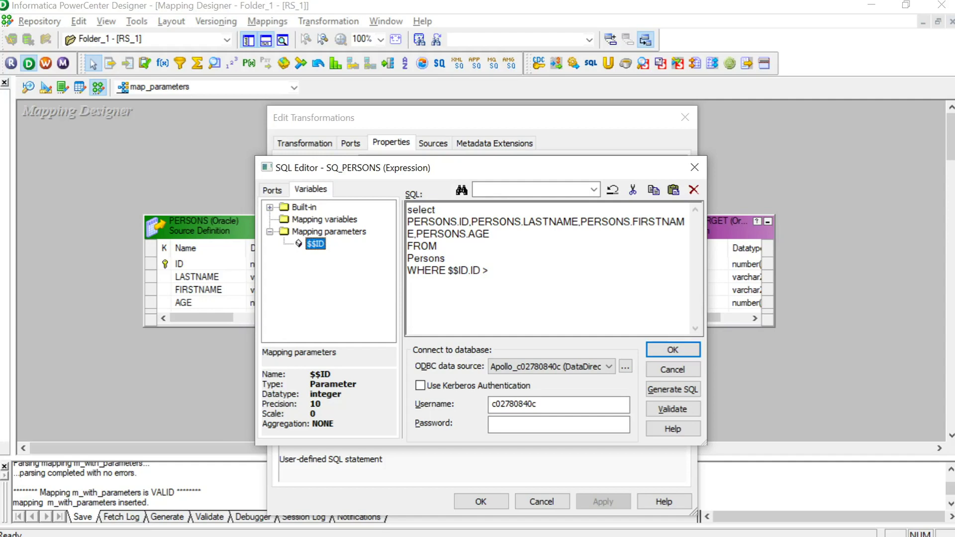
pyautogui.click(469, 270)
pyautogui.press('BackSpace')
pyautogui.press('BackSpace')
pyautogui.press('BackSpace')
pyautogui.press('BackSpace')
pyautogui.press('BackSpace')
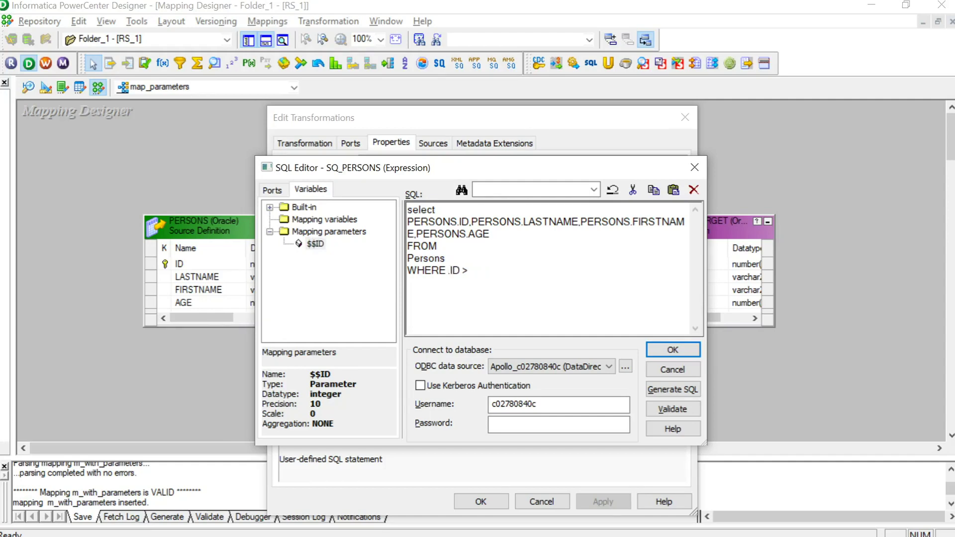
pyautogui.write('PERSONS')
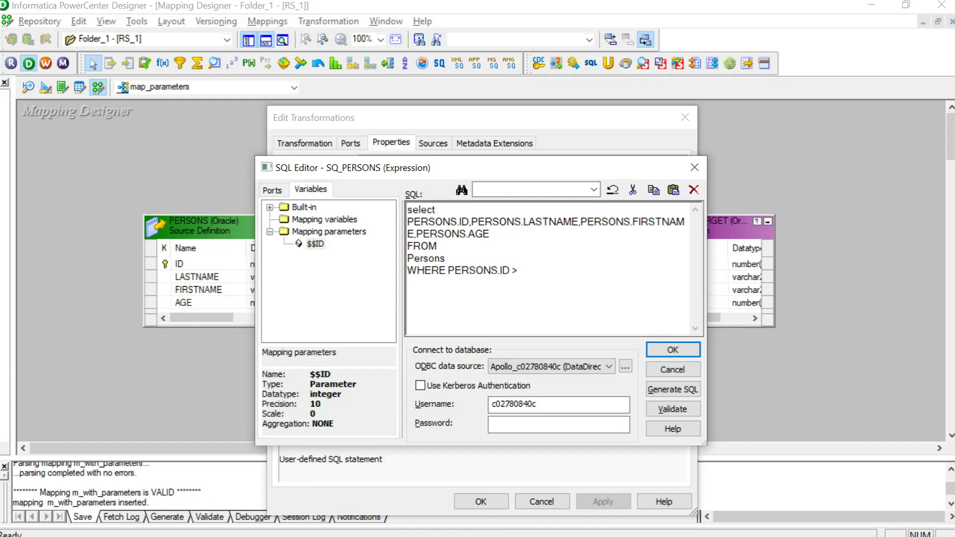
pyautogui.doubleClick(316, 244)
pyautogui.click(538, 270)
pyautogui.hotkey('shift', 'Up')
pyautogui.hotkey('shift', 'Up')
pyautogui.hotkey('shift', 'Up')
pyautogui.hotkey('shift', 'Up')
pyautogui.hotkey('shift', 'Up')
pyautogui.hotkey('shift', 'Home')
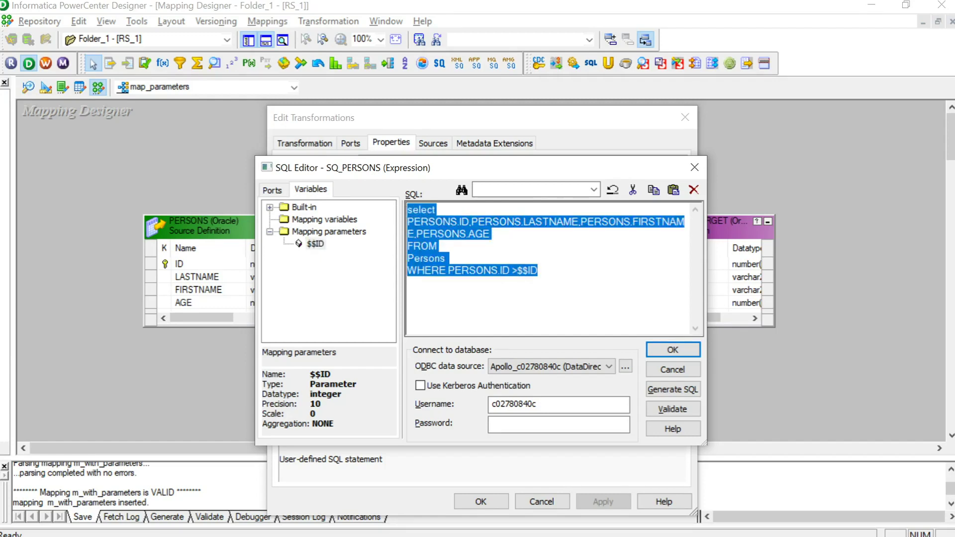
pyautogui.press('Right')
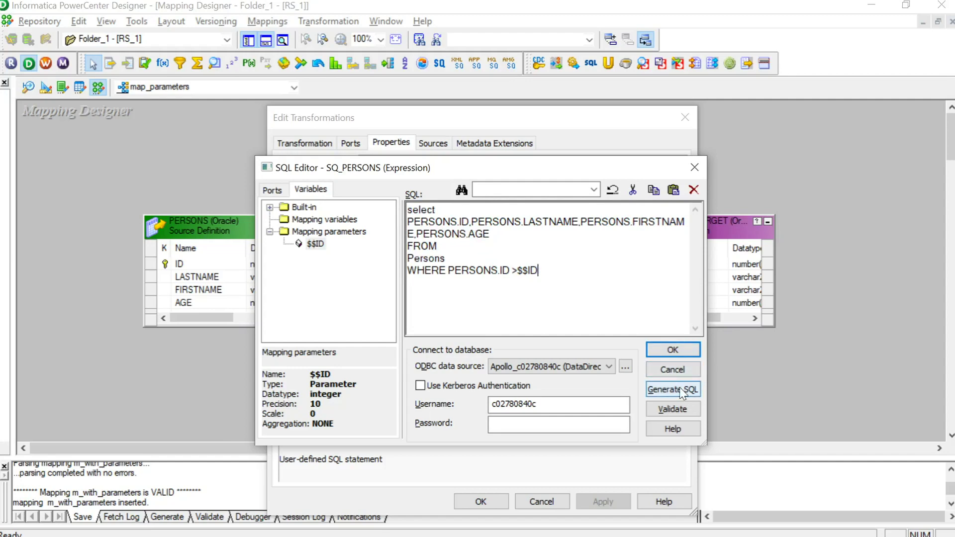
# Step: Supply the database password after the SQL Editor's missing password warning
pyautogui.click(681, 404)
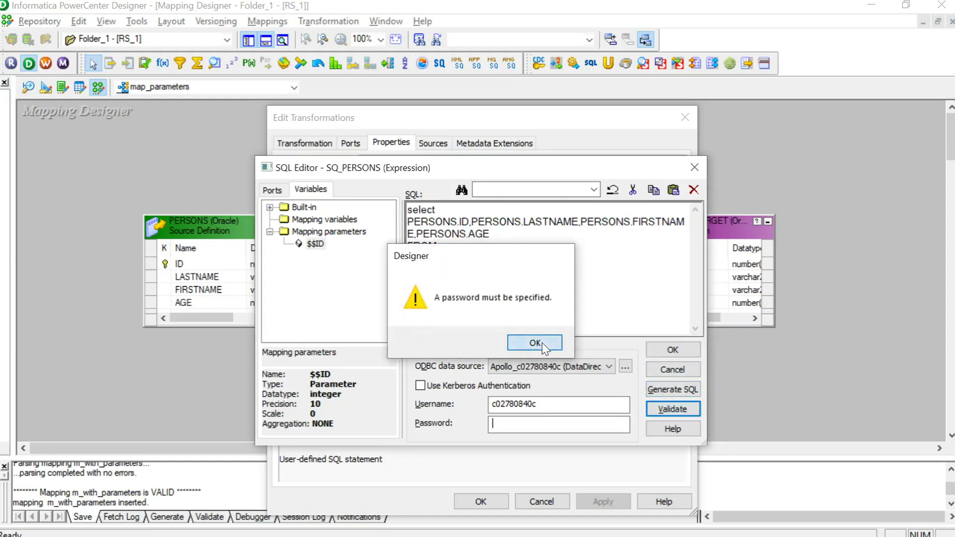
pyautogui.click(543, 347)
pyautogui.hotkey('shift', 'Tab')
pyautogui.hotkey('ctrl', 'c')
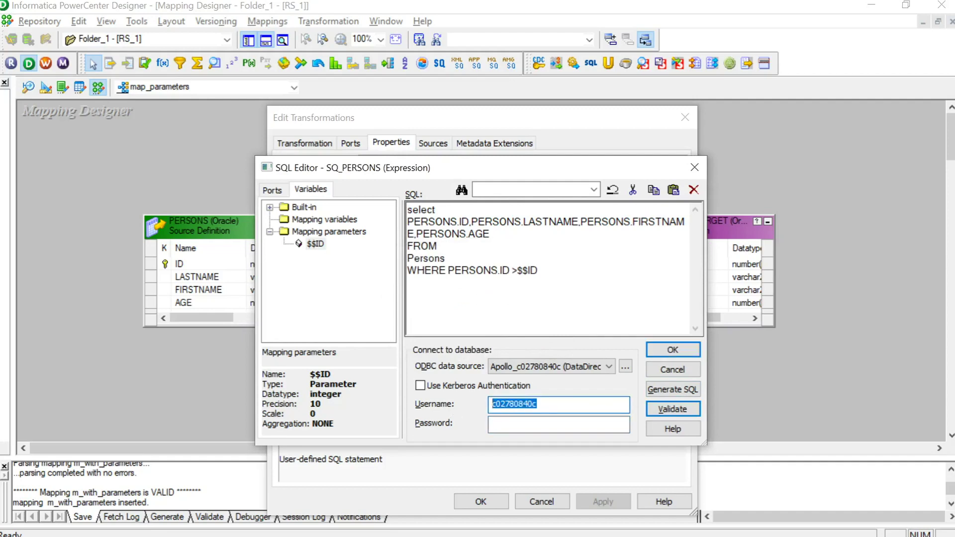
pyautogui.press('Tab')
pyautogui.hotkey('ctrl', 'v')
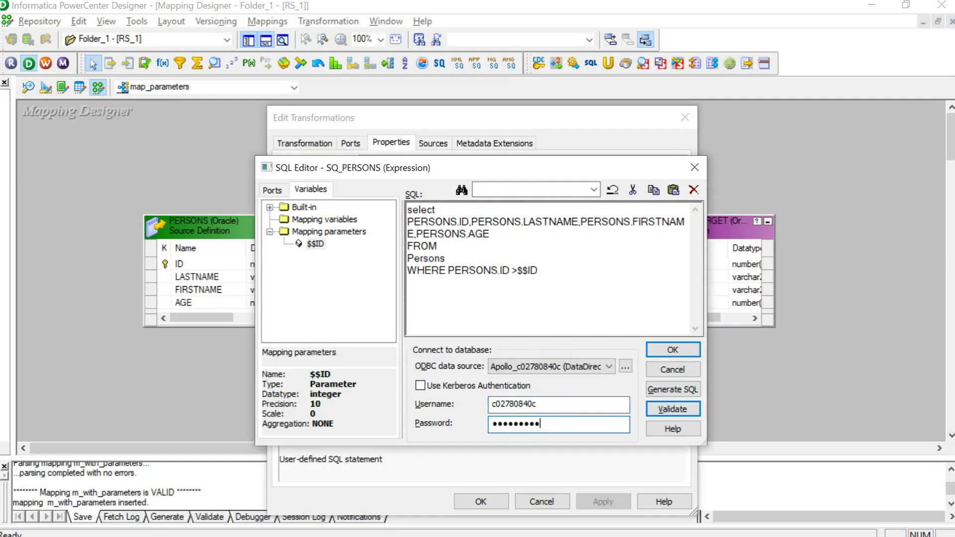
# Step: Validate the query with no errors, then close the SQL Editor and Edit Transformations keeping changes
pyautogui.click(676, 408)
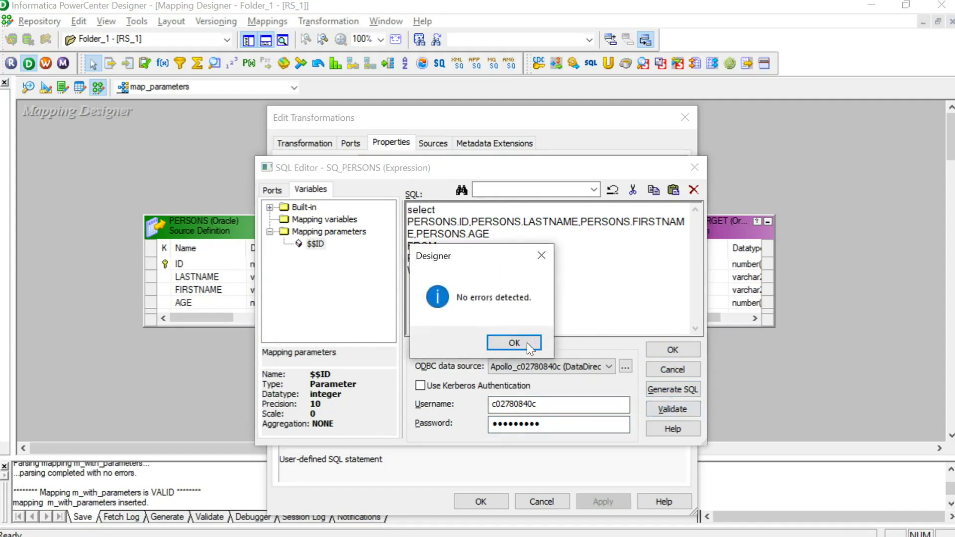
pyautogui.click(511, 347)
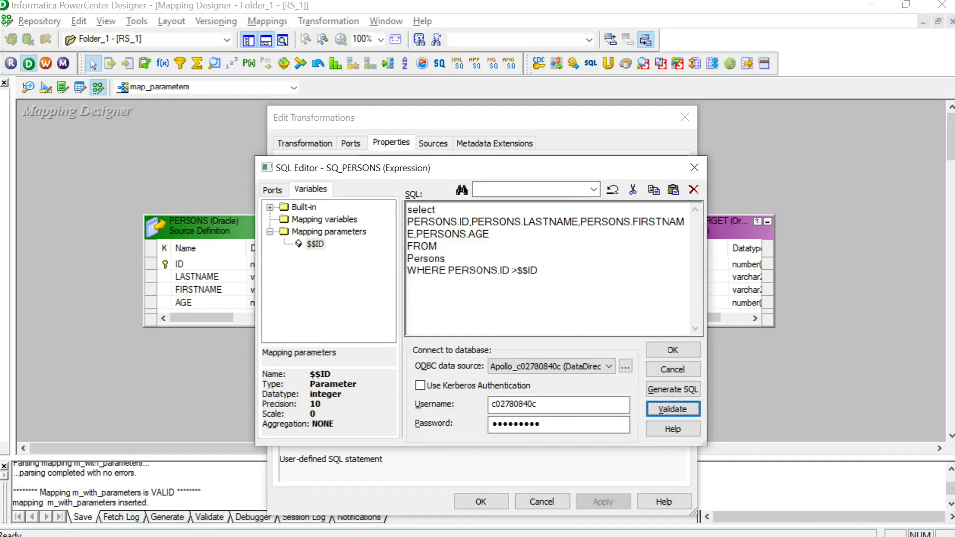
pyautogui.click(673, 347)
pyautogui.click(477, 502)
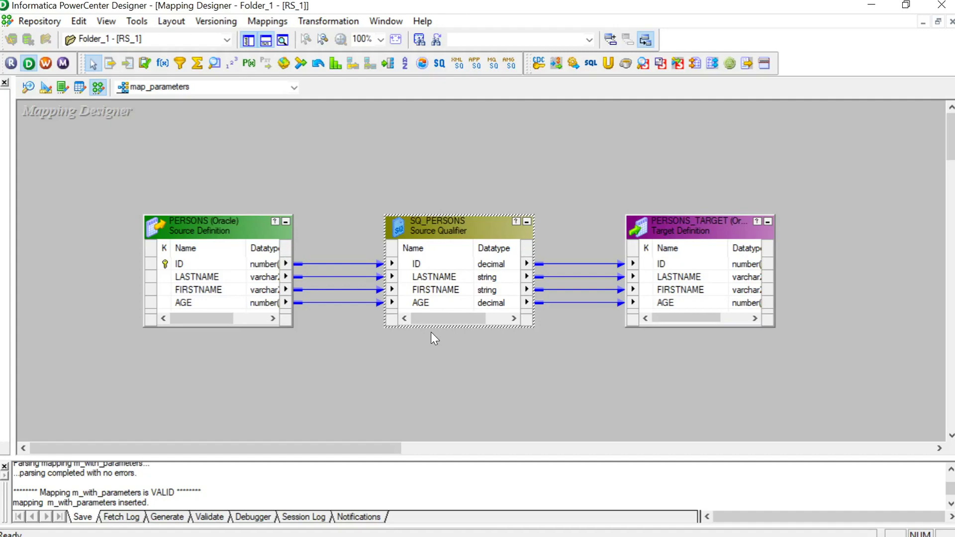
# Step: Review the s_map_parameters session in wf_s_map_parameters, then return to the parameter_file in Notepad
pyautogui.press('alt')
pyautogui.hotkey('alt', 'Tab')
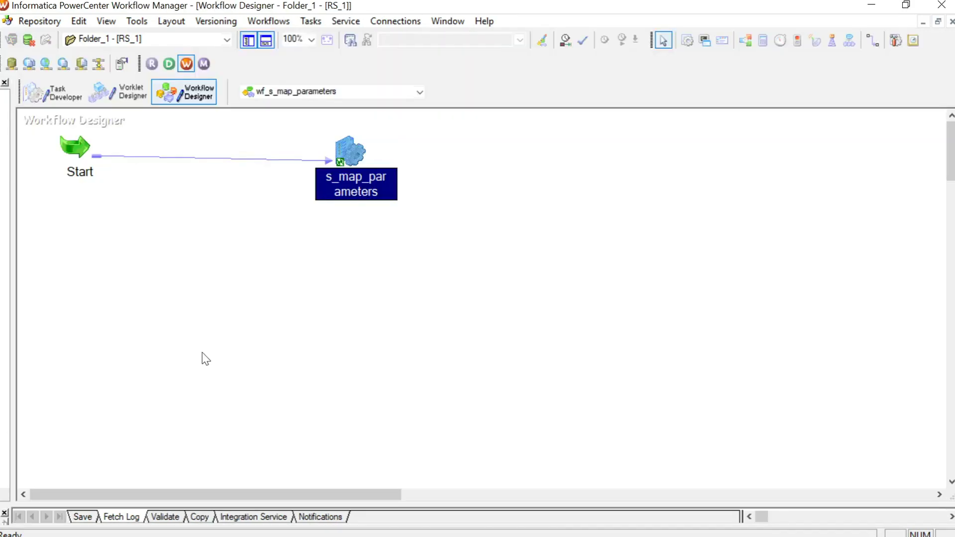
pyautogui.click(335, 355)
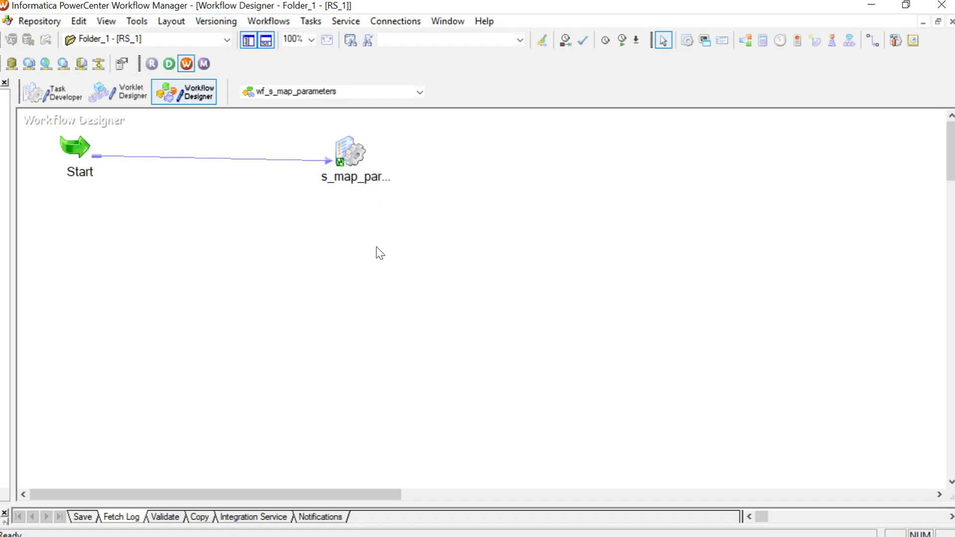
pyautogui.click(351, 154)
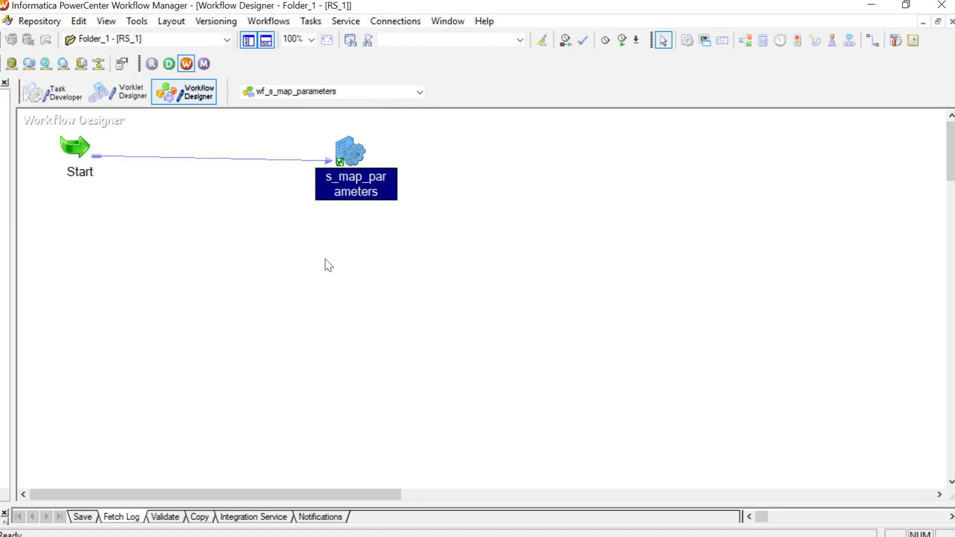
pyautogui.click(405, 264)
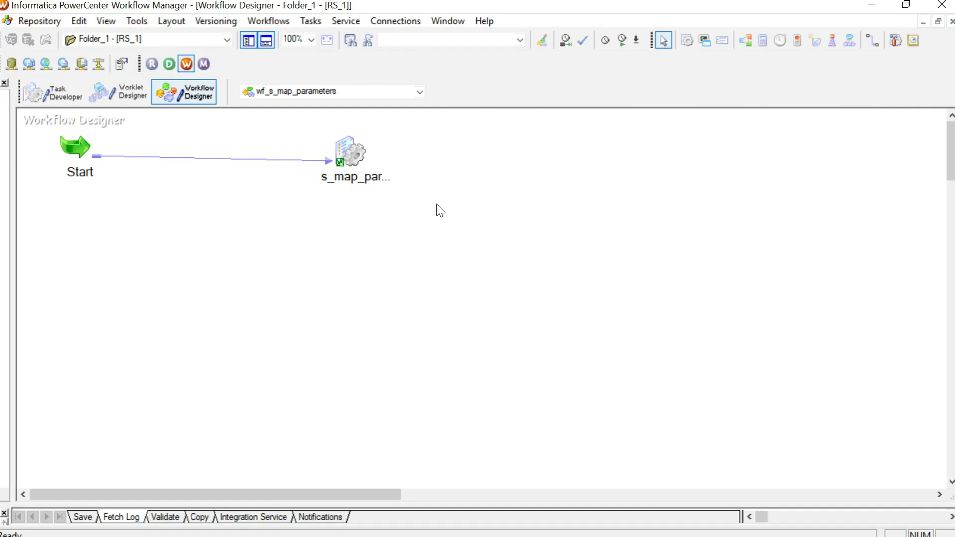
pyautogui.hotkey('alt', 'Tab')
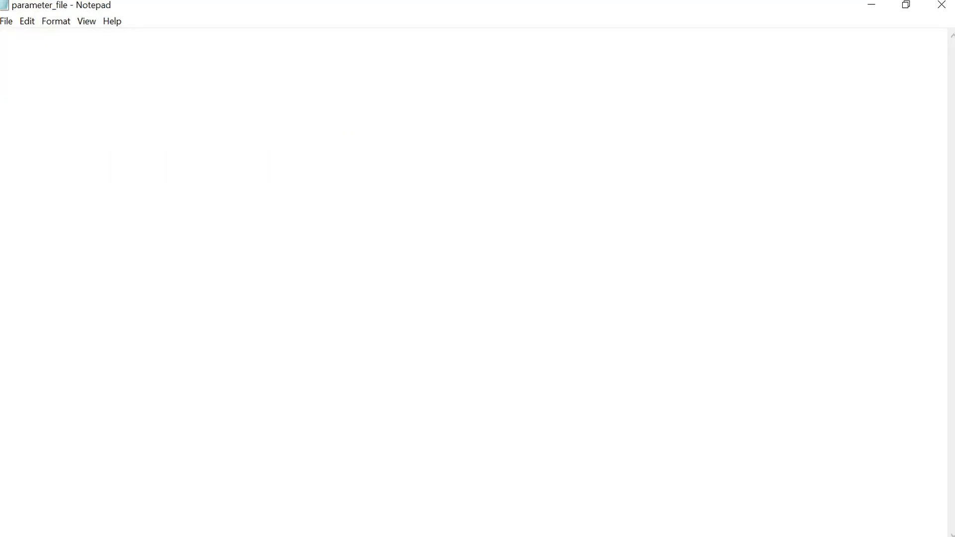
# Step: Write the [Folder_1] header and put the pasted workflow and session names on the next line
pyautogui.write('[]')
pyautogui.write('Folder')
pyautogui.write('_')
pyautogui.write('1')
pyautogui.write('.')
pyautogui.write('wf_s_map_parameters')
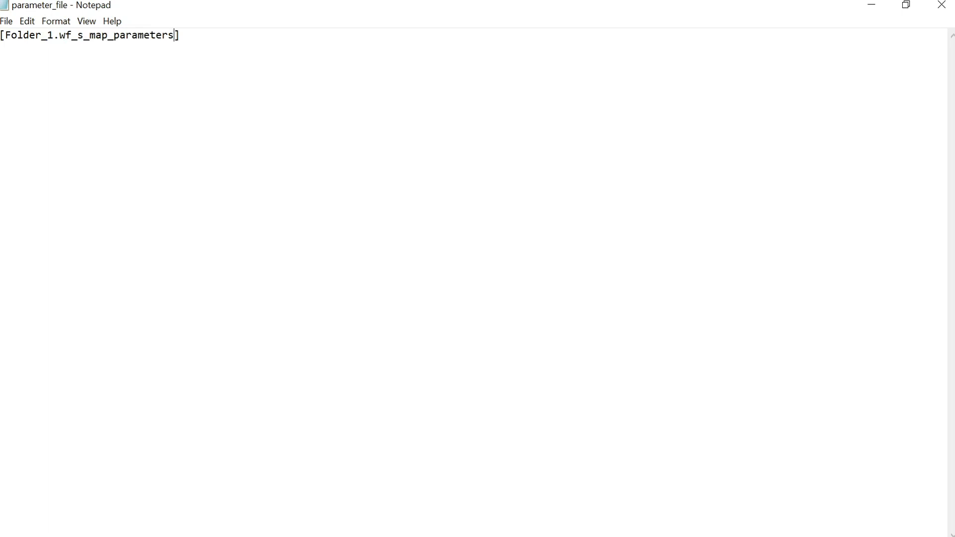
pyautogui.write('.')
pyautogui.write('wf_s_map_parameters')
pyautogui.click(198, 35)
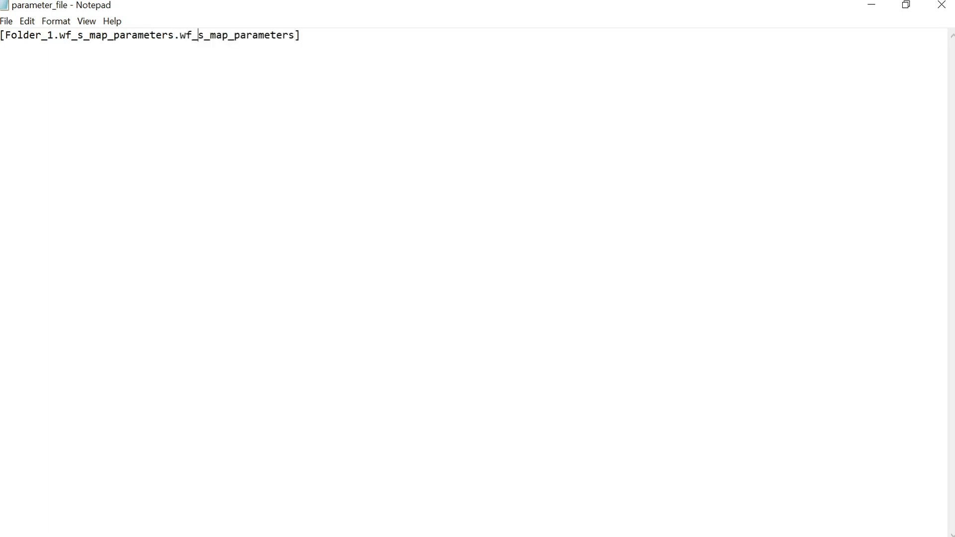
pyautogui.press('BackSpace')
pyautogui.press('BackSpace')
pyautogui.press('BackSpace')
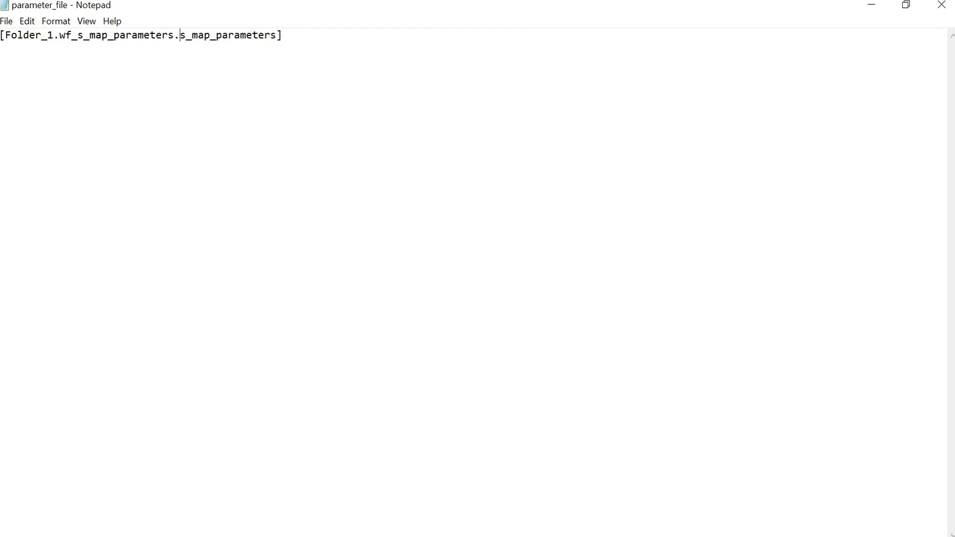
pyautogui.click(283, 35)
pyautogui.click(59, 35)
pyautogui.press('BackSpace')
pyautogui.press('Return')
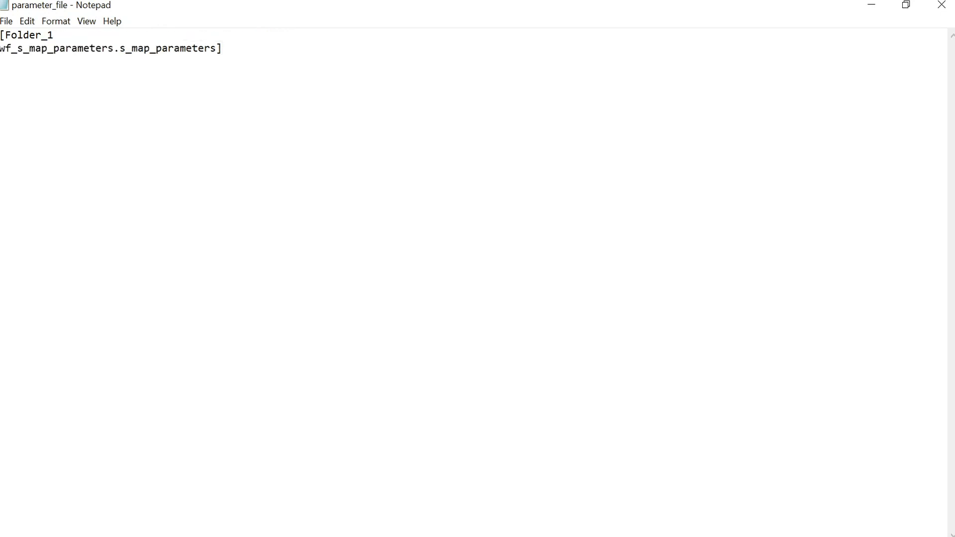
# Step: Bracket [wf_s_map_parameters] and move [s_map_parameters] onto its own line
pyautogui.write('[')
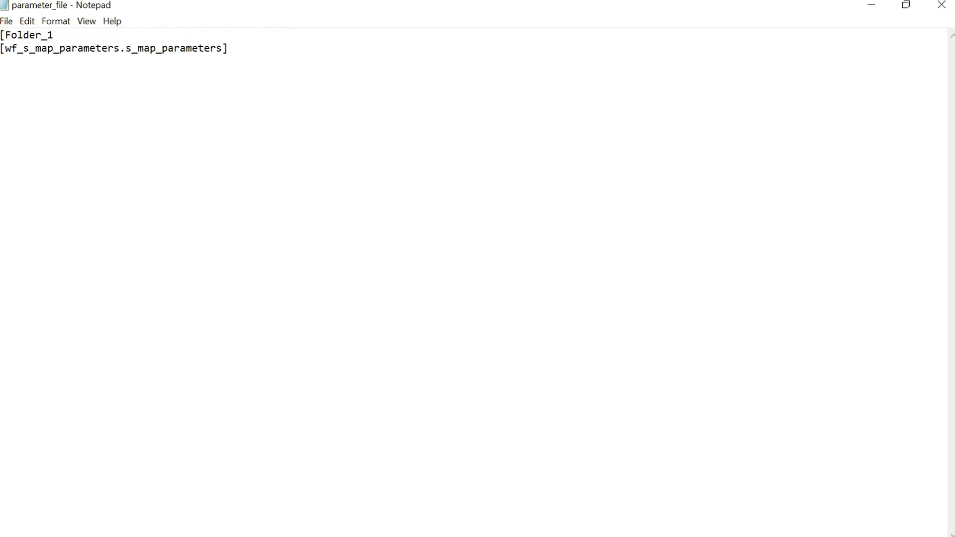
pyautogui.write(']')
pyautogui.click(125, 48)
pyautogui.press('BackSpace')
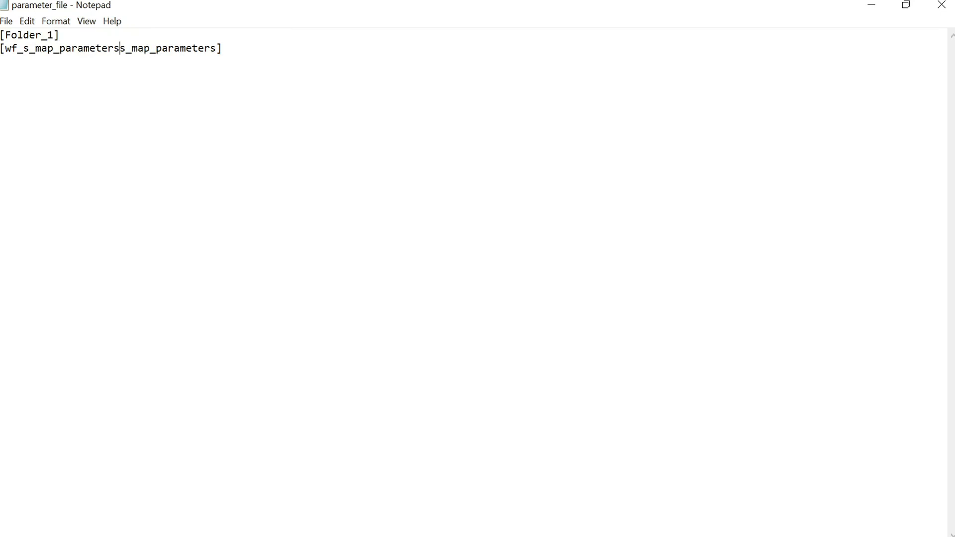
pyautogui.write(']')
pyautogui.press('Return')
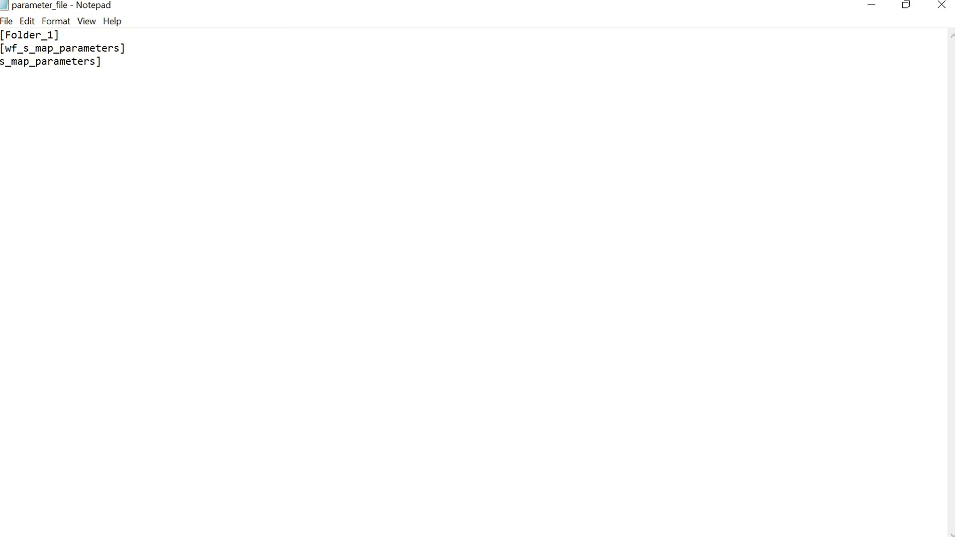
# Step: Add $$ID=3 as the fourth line of the parameter file
pyautogui.write('[')
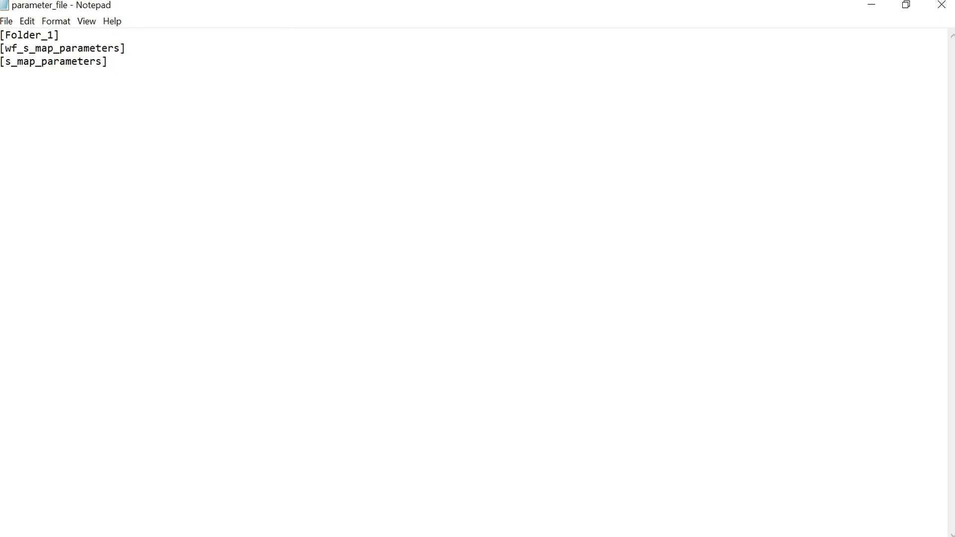
pyautogui.write('$$ID=3')
pyautogui.hotkey('shift', 'Left')
pyautogui.hotkey('alt', 'Tab')
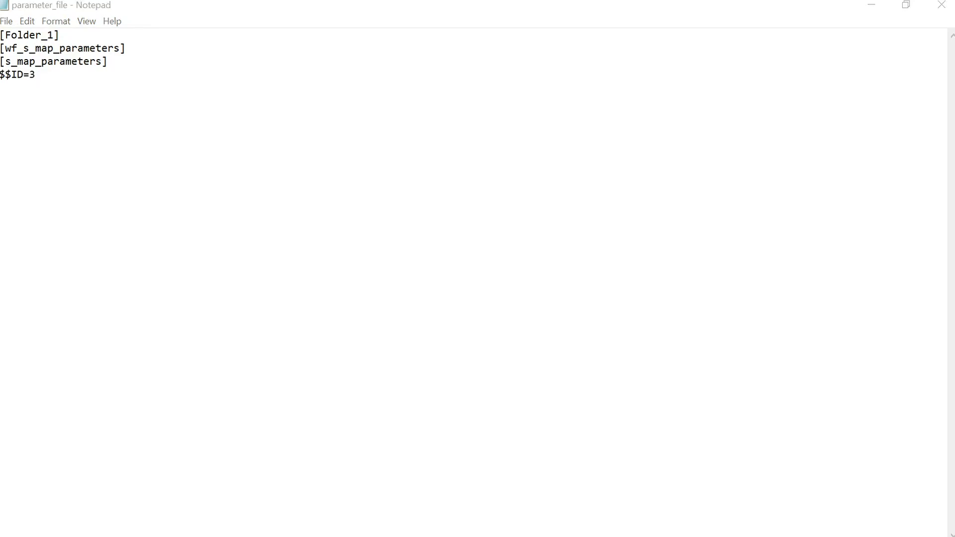
pyautogui.hotkey('alt', 'Tab')
pyautogui.hotkey('shift', 'Left')
pyautogui.hotkey('shift', 'Left')
pyautogui.hotkey('shift', 'Left')
pyautogui.hotkey('shift', 'Left')
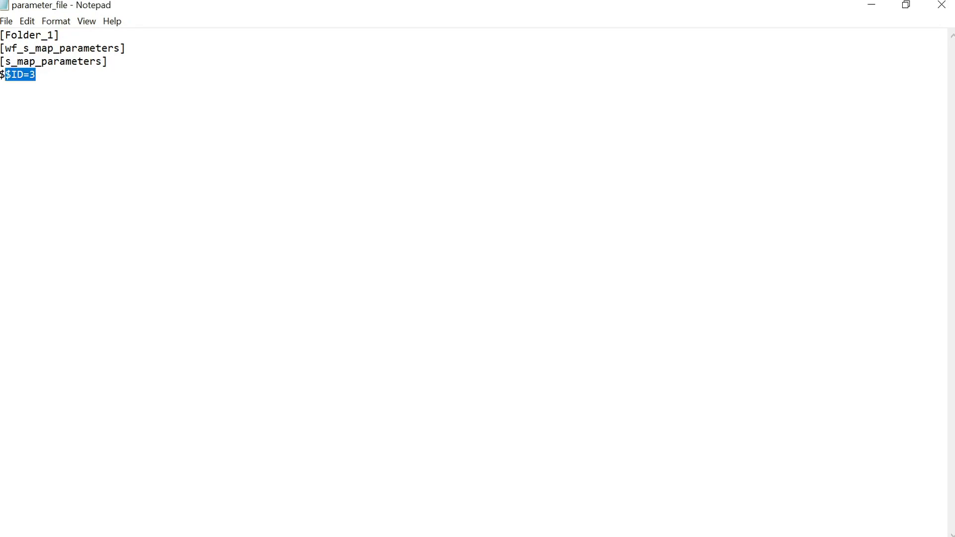
pyautogui.press('Right')
pyautogui.hotkey('shift', 'Left')
pyautogui.hotkey('shift', 'Left')
pyautogui.hotkey('shift', 'Left')
pyautogui.hotkey('shift', 'Left')
pyautogui.hotkey('shift', 'Left')
pyautogui.press('Right')
# Step: Switch back to Workflow Manager's Task Developer showing s_m_with_parameters
pyautogui.hotkey('alt', 'Tab')
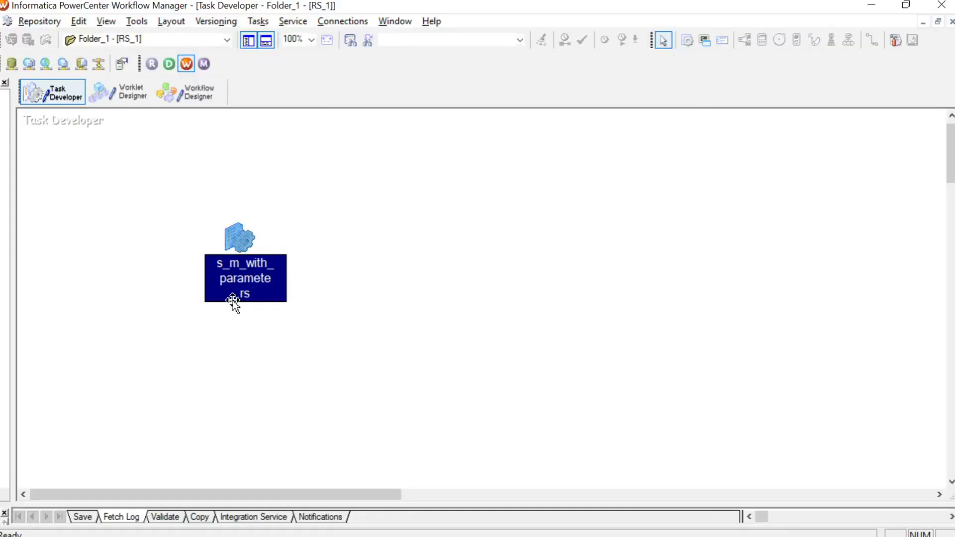
# Step: In s_m_with_parameters's mapping settings, paste the parameter file path into Parameter Filename
pyautogui.doubleClick(239, 237)
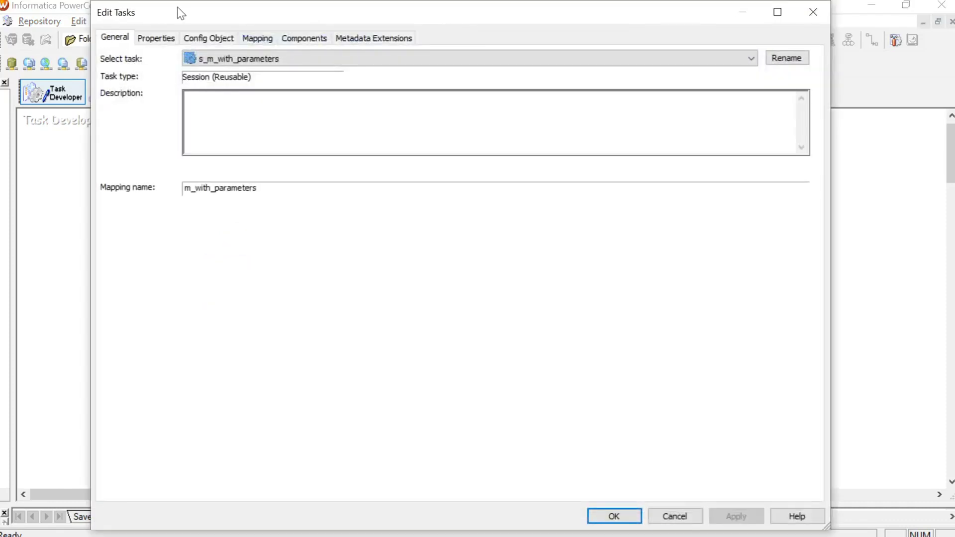
pyautogui.click(262, 41)
pyautogui.click(175, 147)
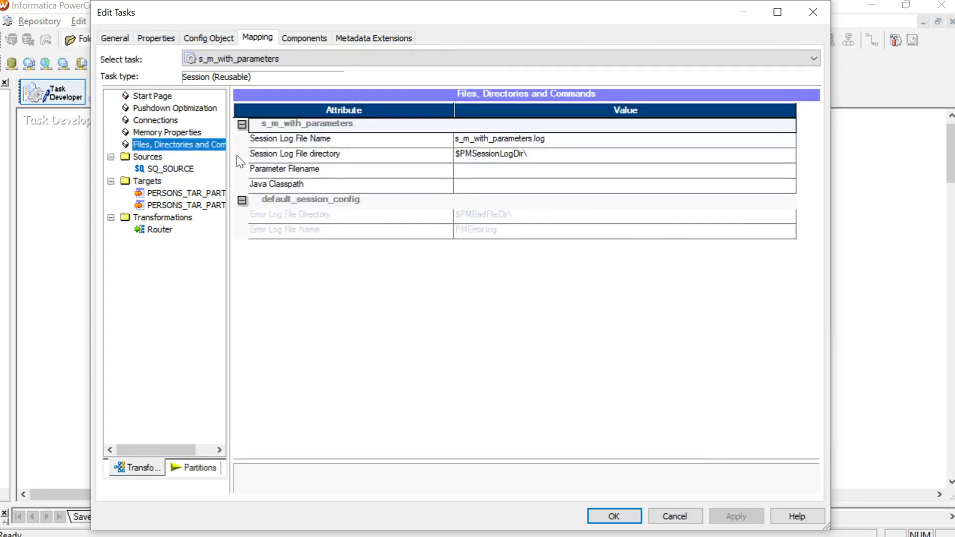
pyautogui.click(377, 171)
pyautogui.click(501, 174)
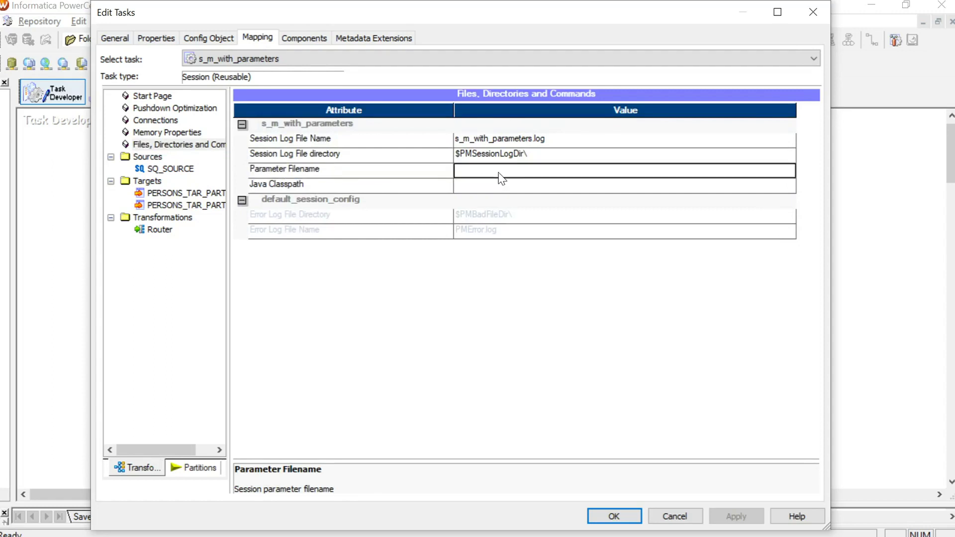
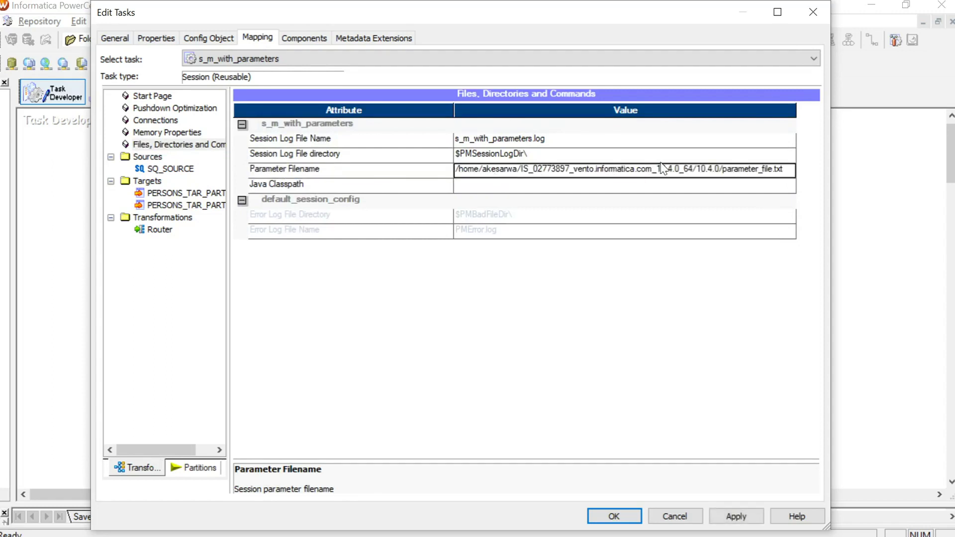
pyautogui.click(660, 162)
# Step: Check the path ends in parameter_file.txt, then apply and close the session settings
pyautogui.click(668, 167)
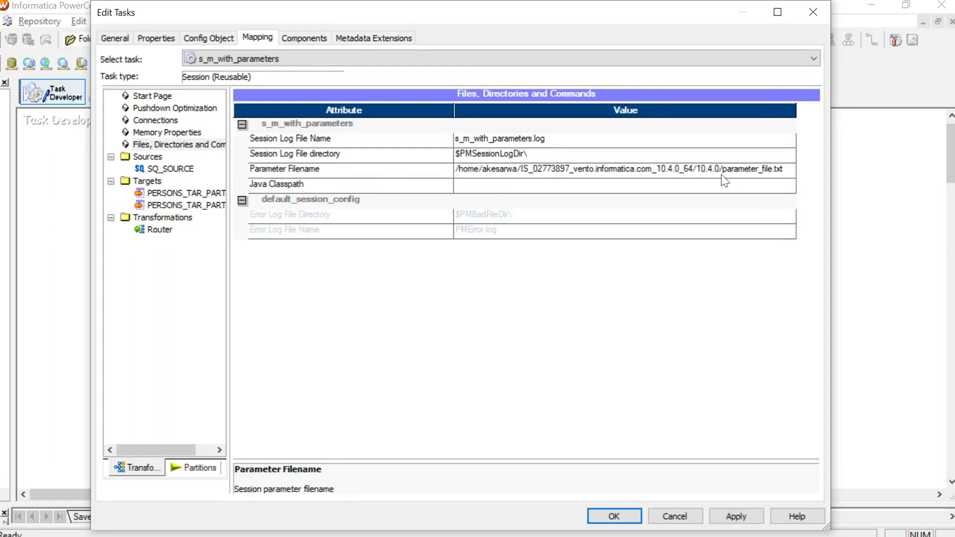
pyautogui.moveTo(785, 169); pyautogui.dragTo(724, 170)
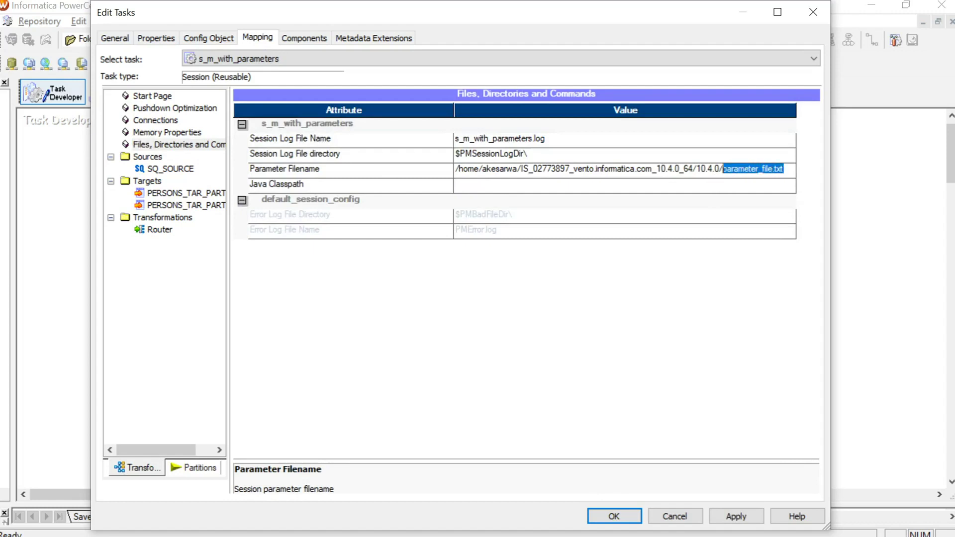
pyautogui.press('End')
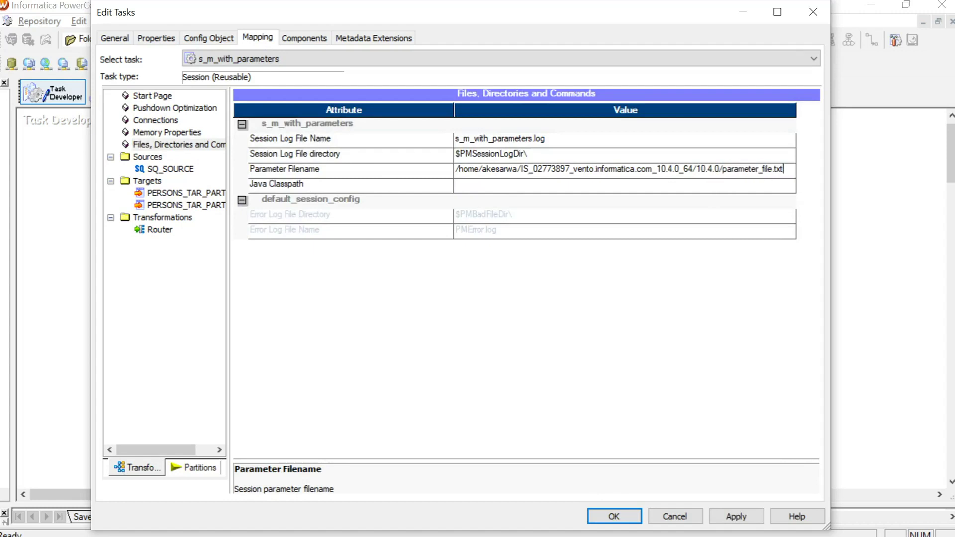
pyautogui.hotkey('shift', 'Home')
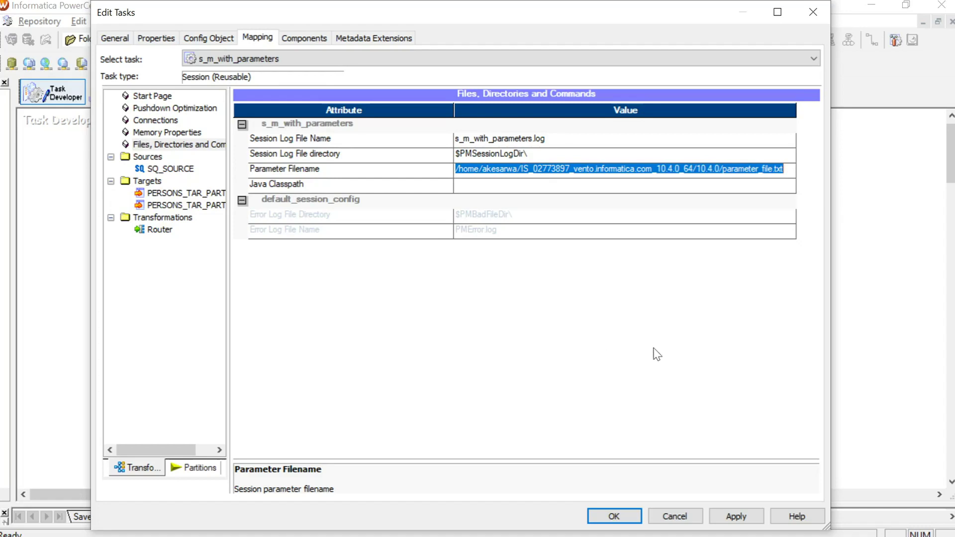
pyautogui.click(736, 518)
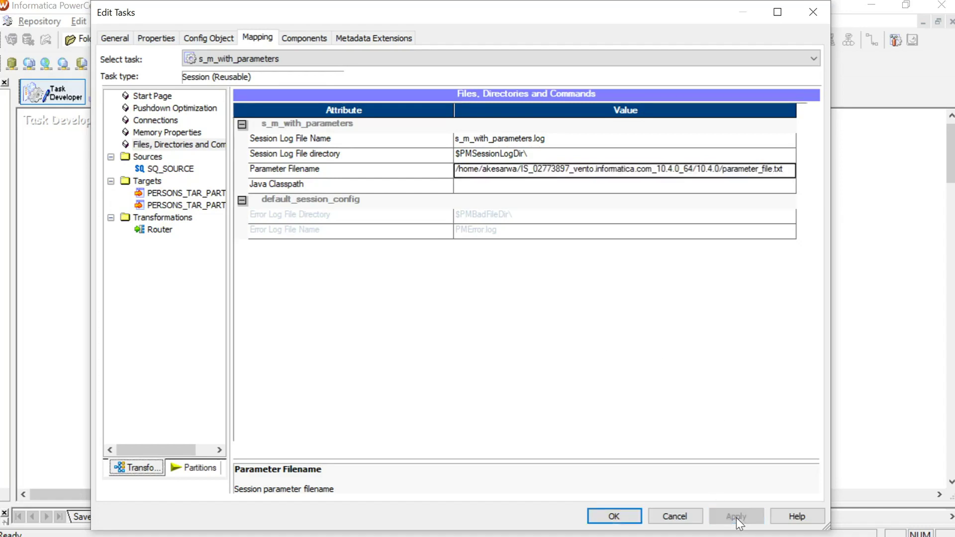
pyautogui.click(629, 514)
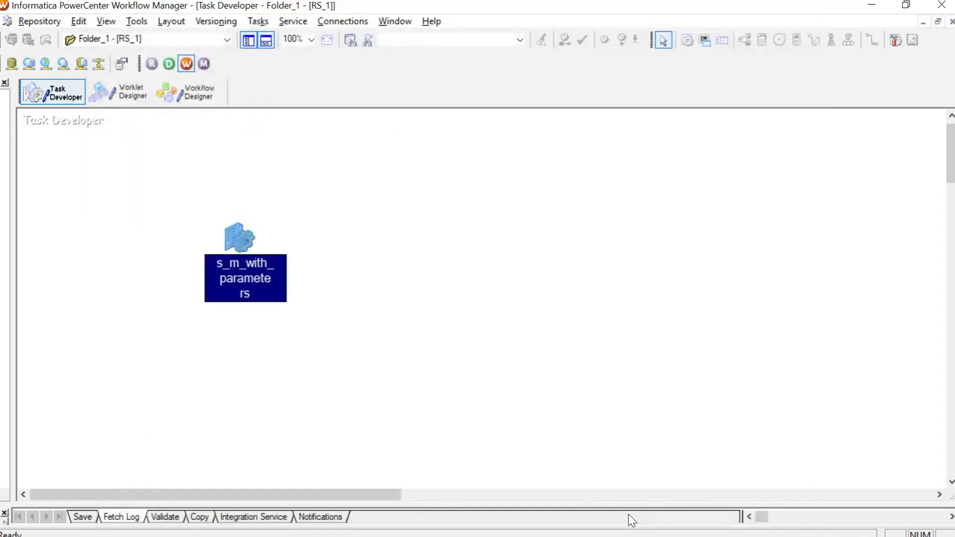
pyautogui.hotkey('alt', 'Tab')
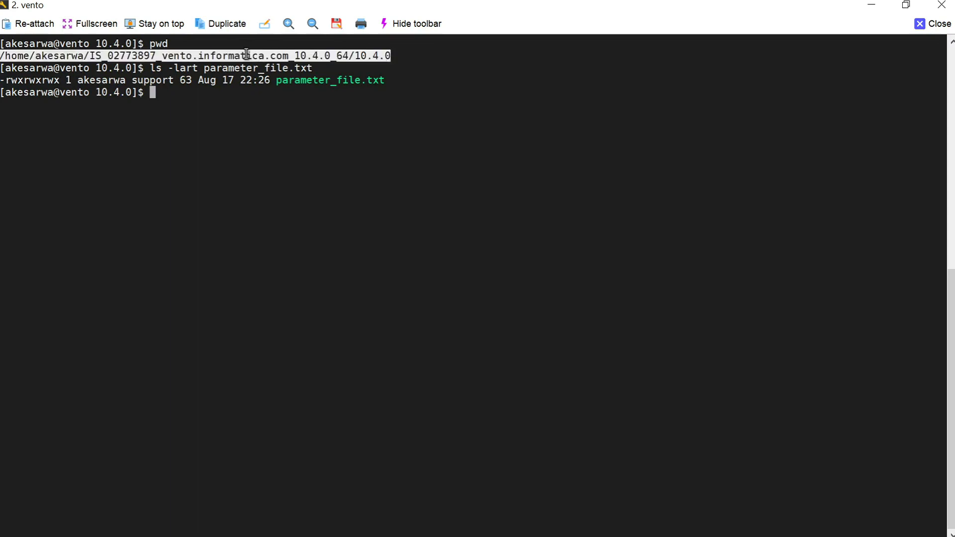
# Step: Verify parameter_file.txt (63 bytes, rwxrwxrwx) sits in the server's 10.4.0 directory
pyautogui.tripleClick(247, 55)
pyautogui.doubleClick(341, 82)
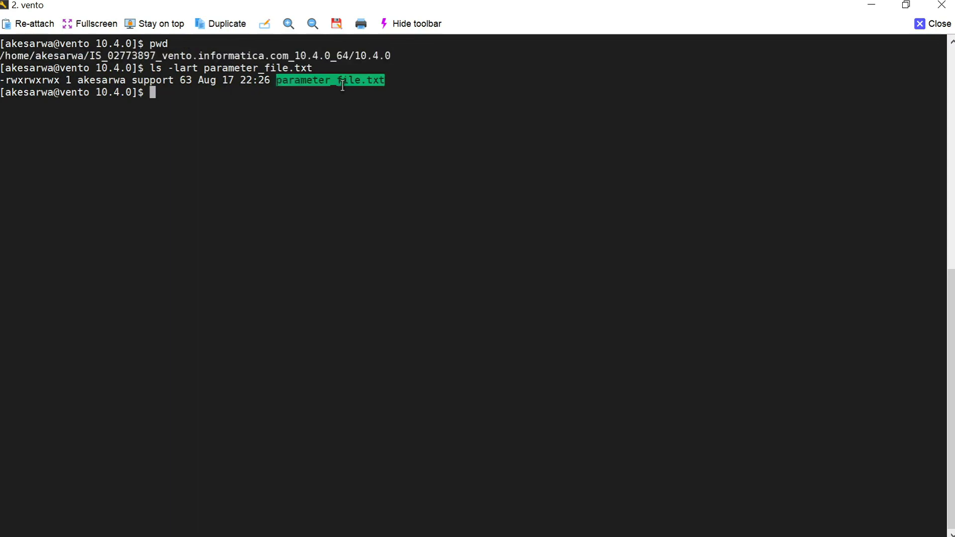
pyautogui.doubleClick(31, 80)
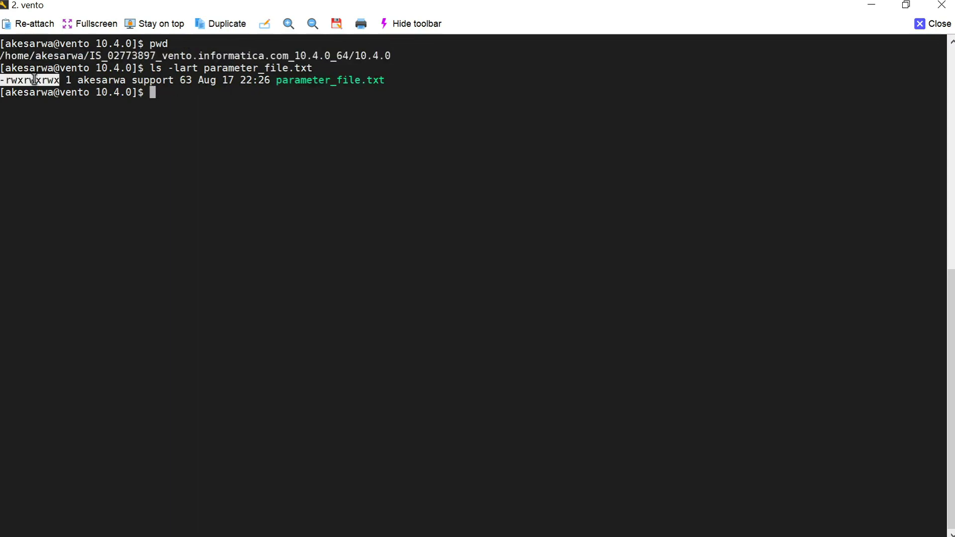
pyautogui.click(172, 95)
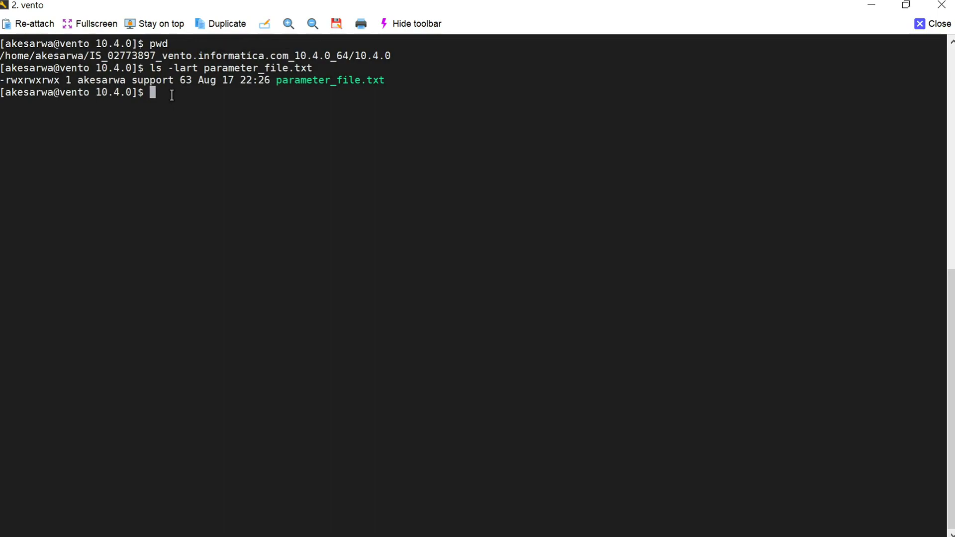
pyautogui.hotkey('alt', 'Tab')
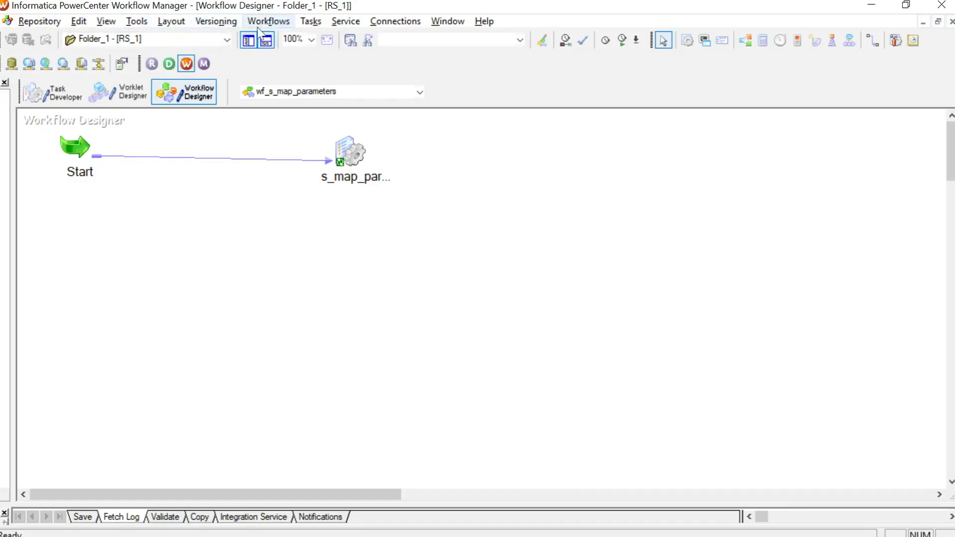
# Step: Set wf_s_map_parameters' Parameter Filename to the 10.4.0/parameter_file.txt path and save the workflow
pyautogui.click(258, 25)
pyautogui.click(298, 53)
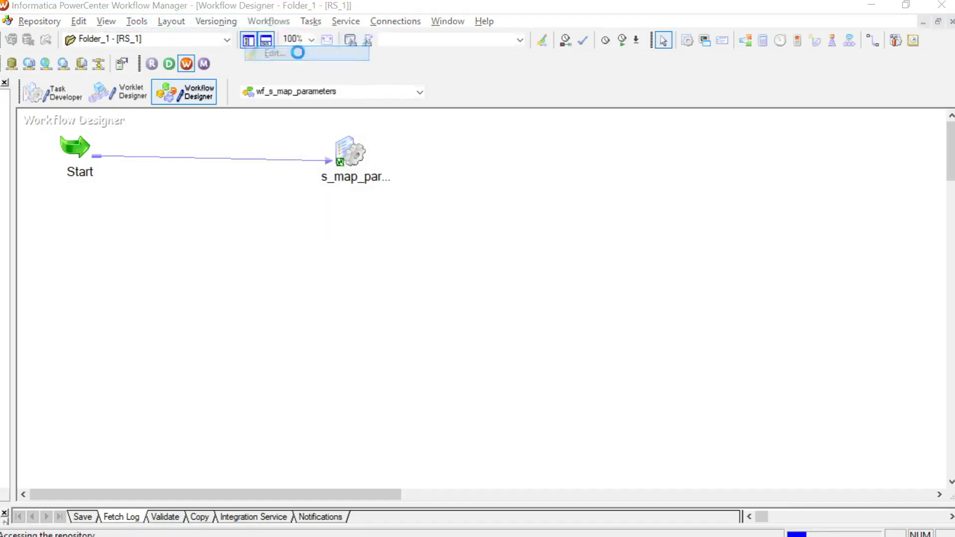
pyautogui.click(351, 79)
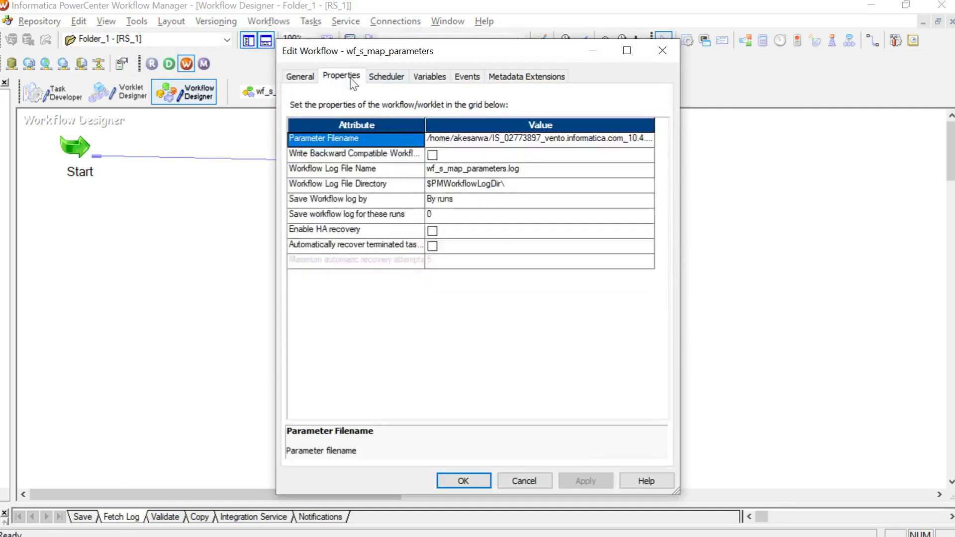
pyautogui.click(446, 138)
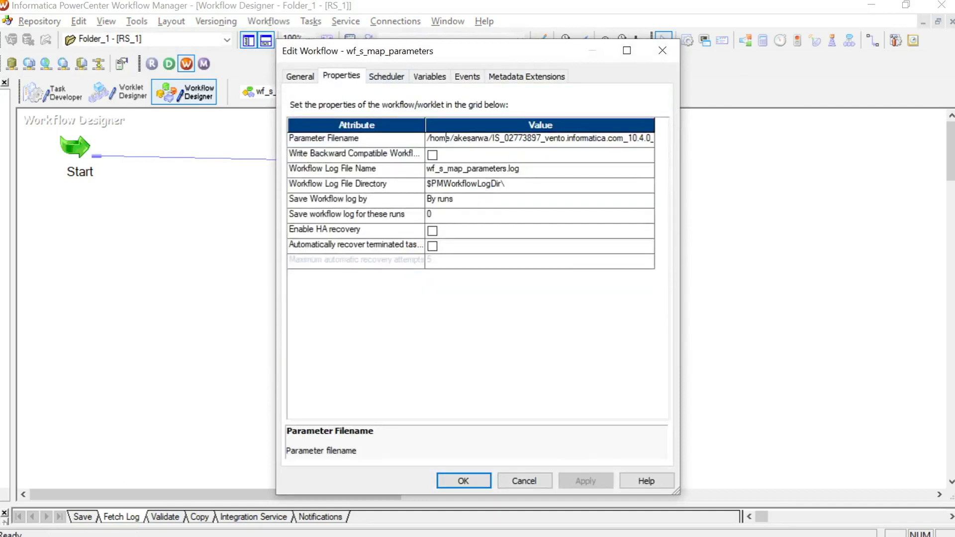
pyautogui.doubleClick(447, 137)
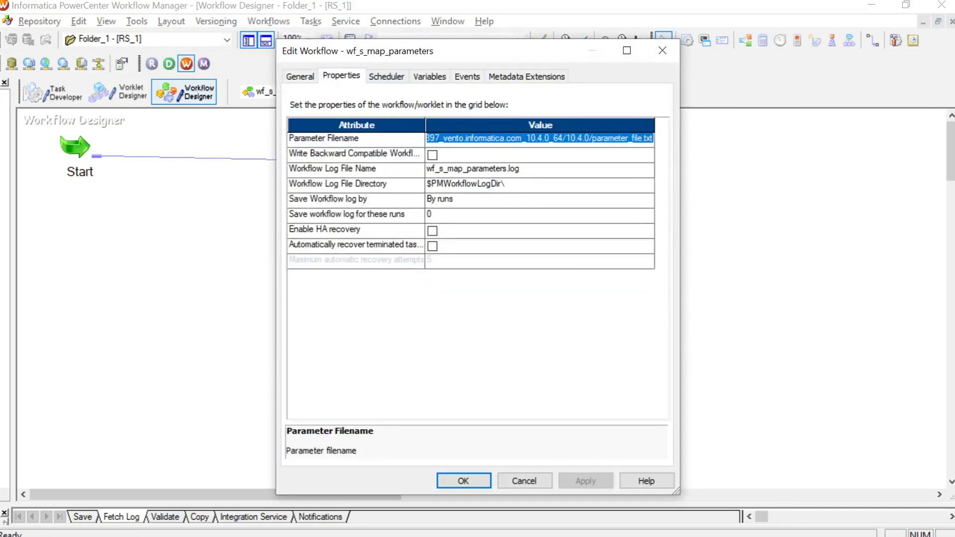
pyautogui.click(463, 481)
pyautogui.hotkey('ctrl', 's')
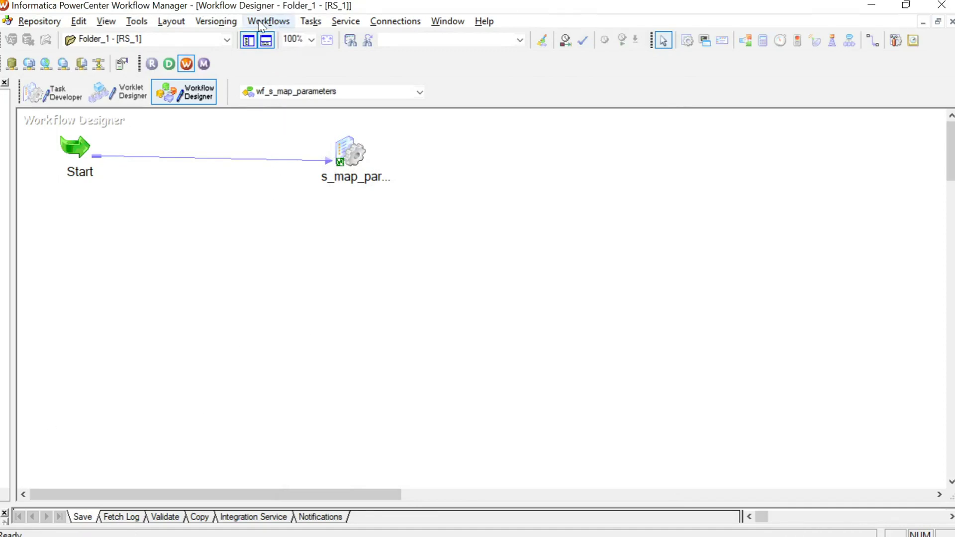
pyautogui.rightClick(317, 248)
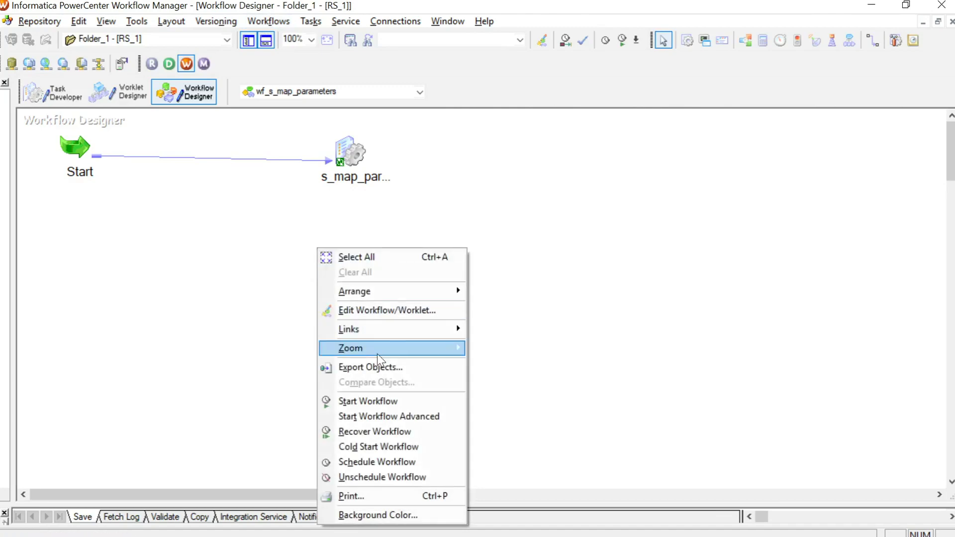
# Step: Start wf_s_map_parameters and check its s_map_parameters session run succeeded
pyautogui.click(385, 407)
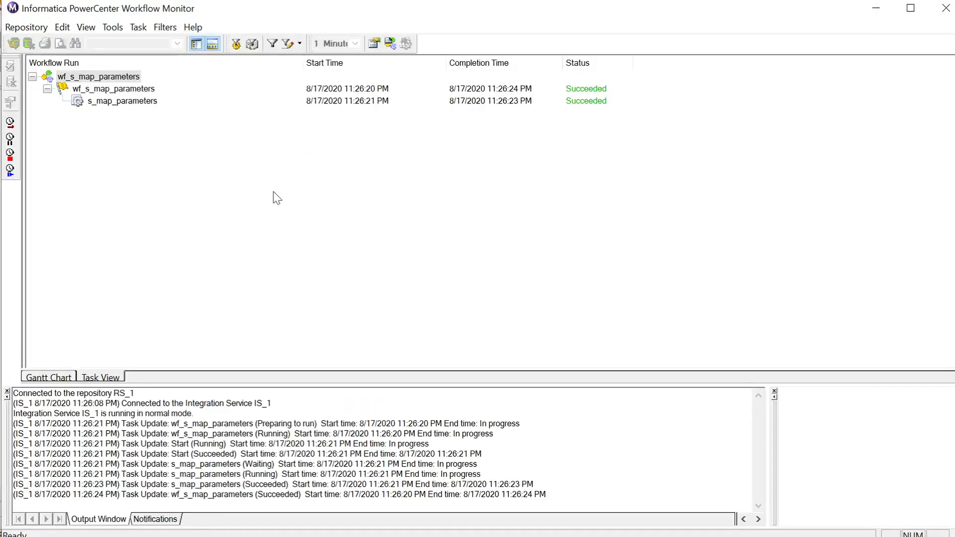
pyautogui.click(123, 102)
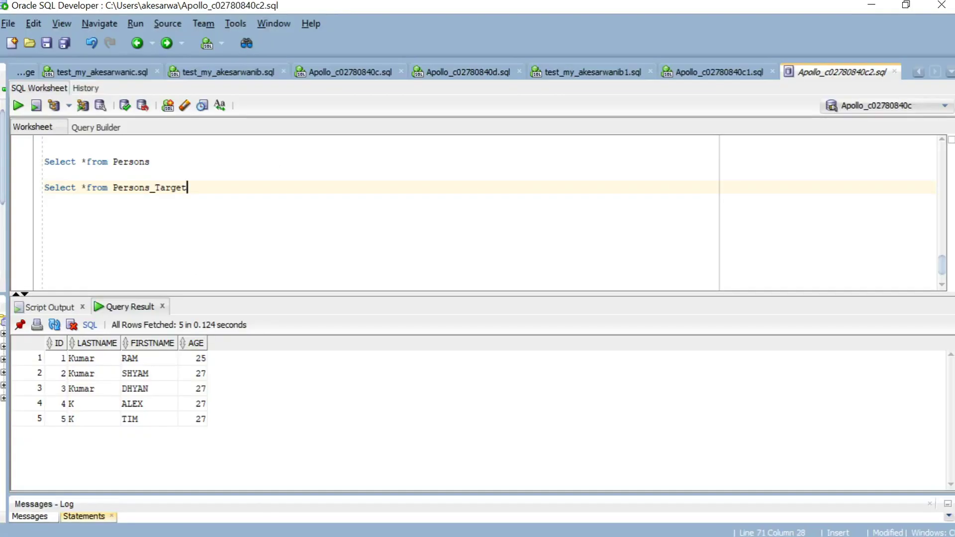
# Step: Run 'Select *from Persons_Target' and confirm only IDs 4 and 5 were loaded
pyautogui.hotkey('ctrl', 'shift', 'Left')
pyautogui.hotkey('ctrl', 'shift', 'Left')
pyautogui.hotkey('ctrl', 'shift', 'Left')
pyautogui.hotkey('ctrl', 'shift', 'Left')
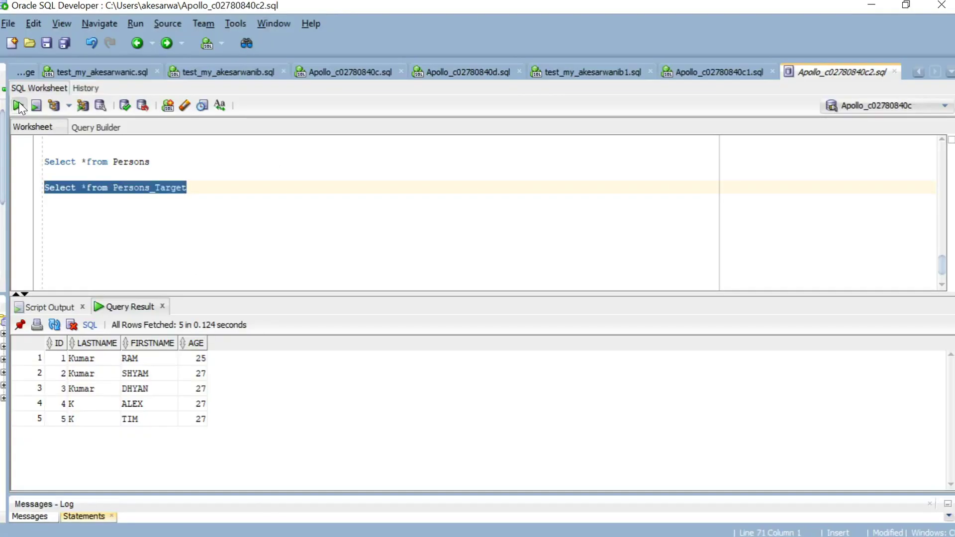
pyautogui.click(19, 106)
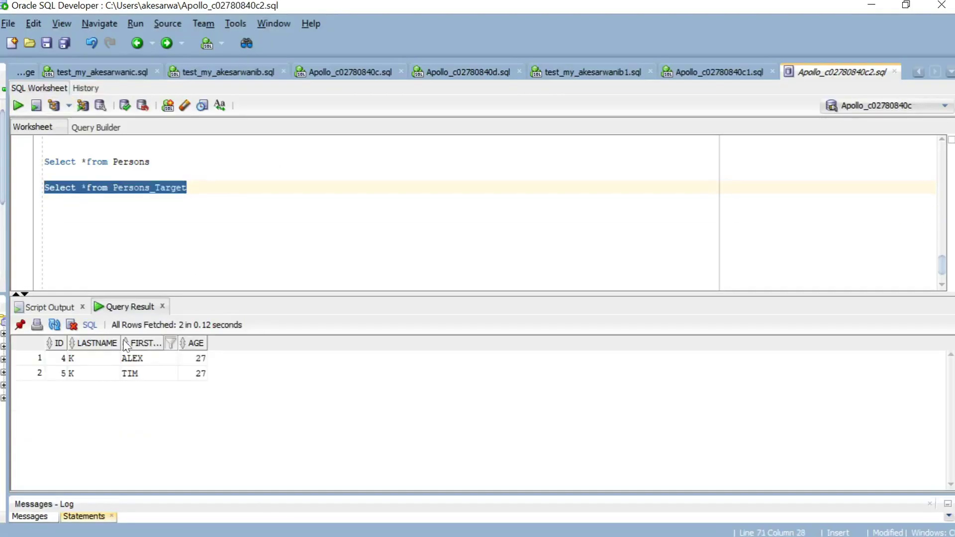
pyautogui.click(63, 374)
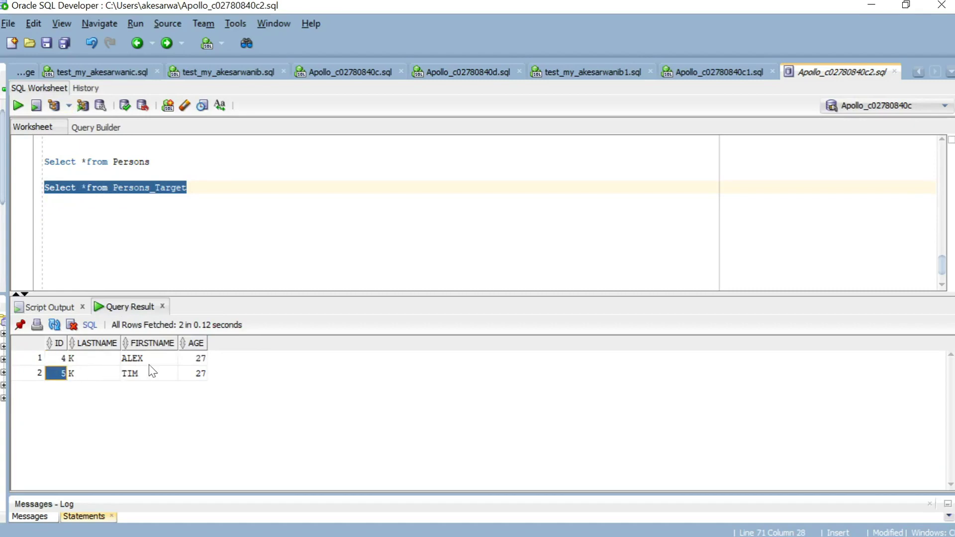
pyautogui.click(58, 369)
pyautogui.click(58, 377)
# Step: Confirm the VAR_27085 log entry shows parameter_file.txt opened, then close the workflow log
pyautogui.hotkey('alt', 'Tab')
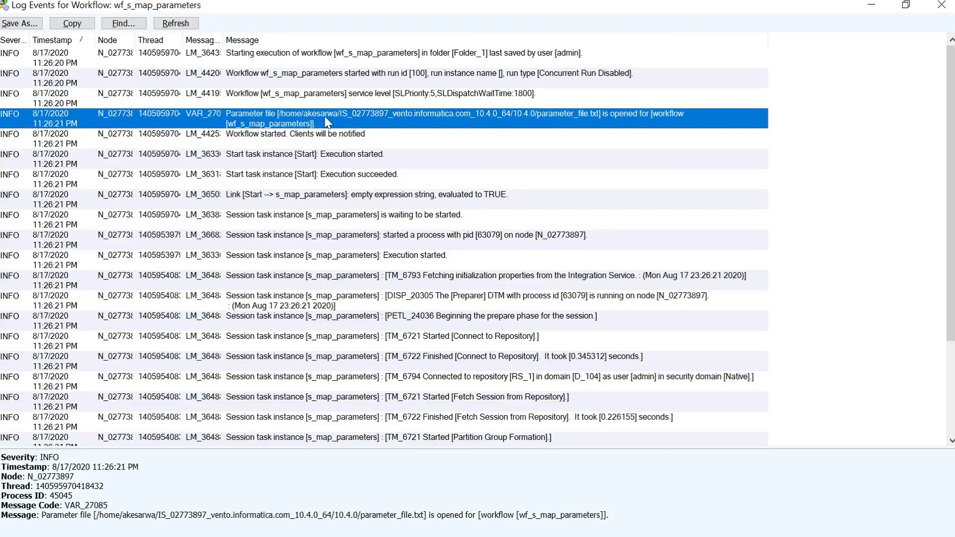
pyautogui.click(395, 142)
pyautogui.click(374, 124)
pyautogui.click(942, 12)
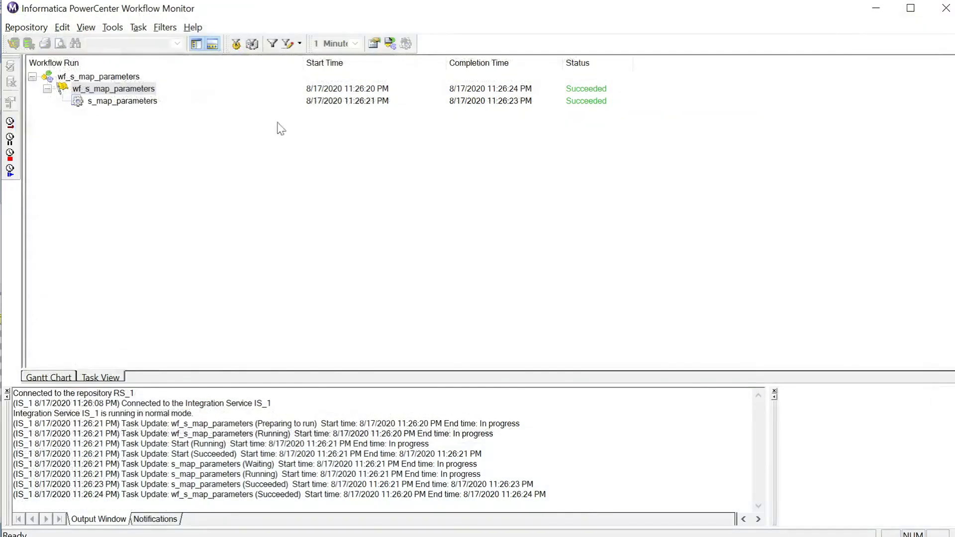
pyautogui.rightClick(131, 102)
pyautogui.click(230, 257)
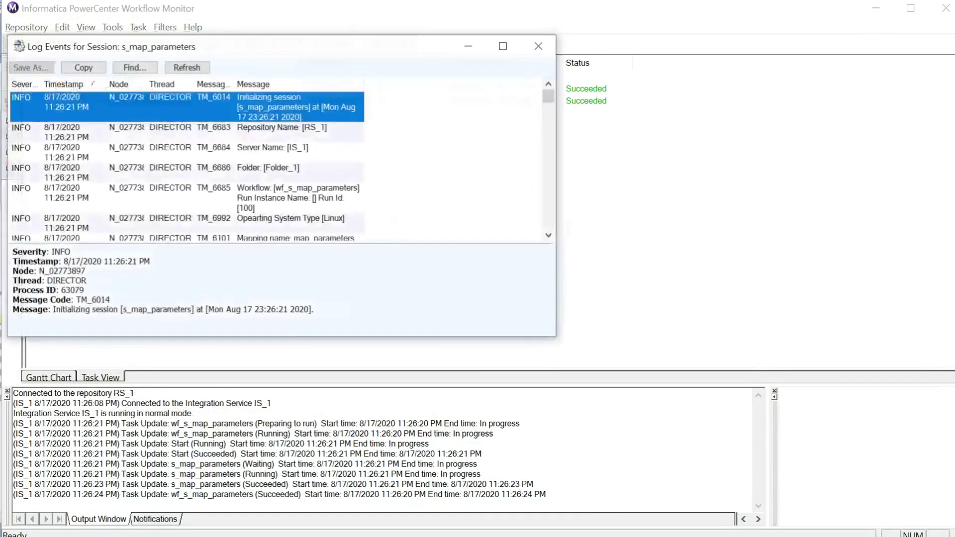
pyautogui.click(503, 44)
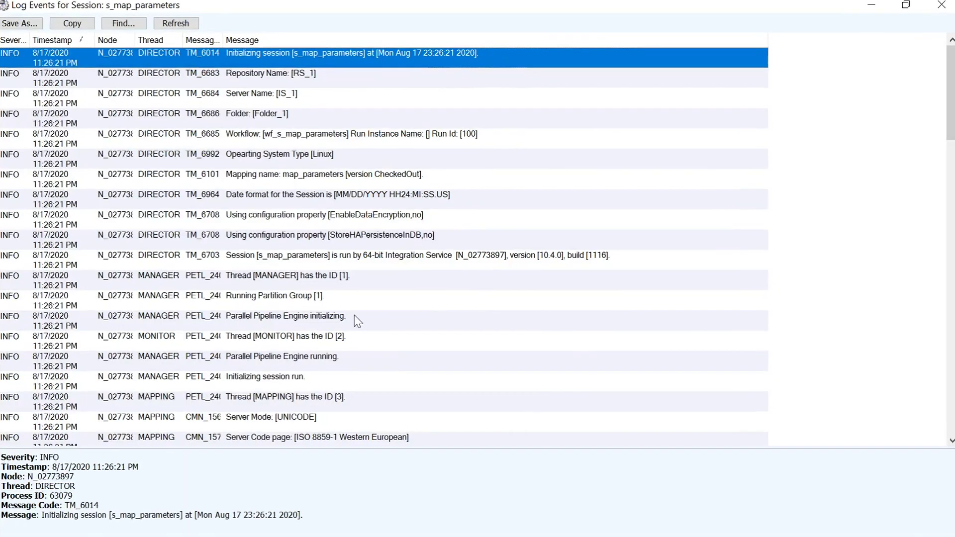
pyautogui.scroll(-4, 364, 323)
pyautogui.scroll(-1, 358, 322)
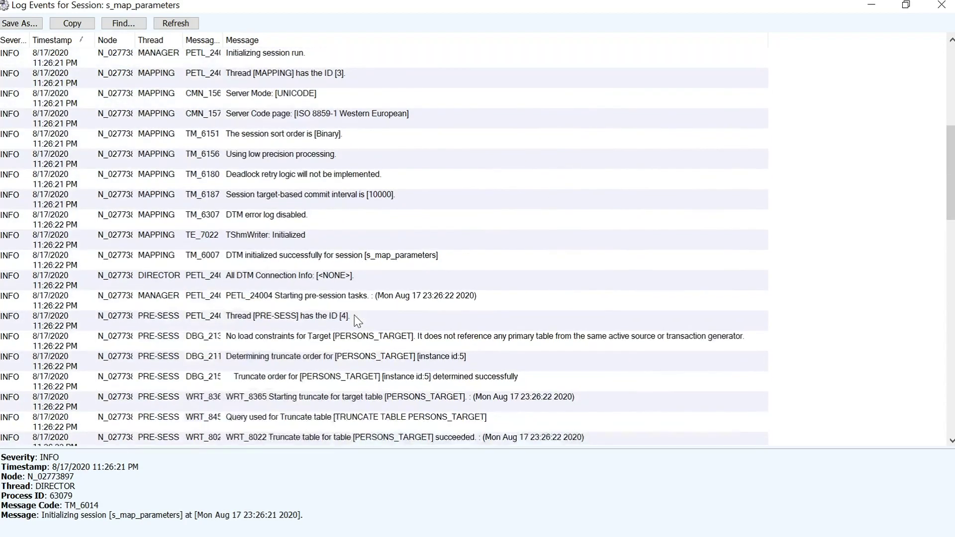
pyautogui.scroll(-3, 358, 321)
pyautogui.click(354, 227)
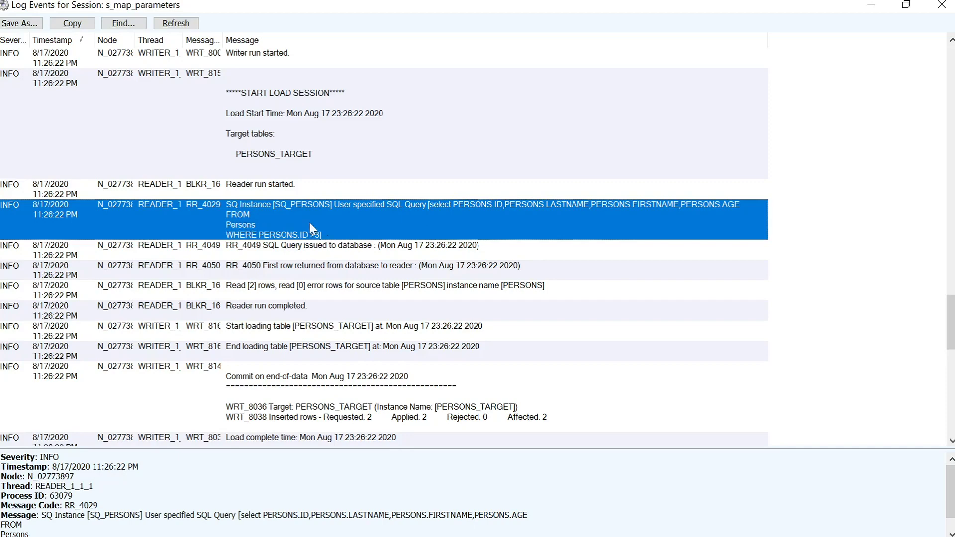
pyautogui.scroll(-1, 374, 296)
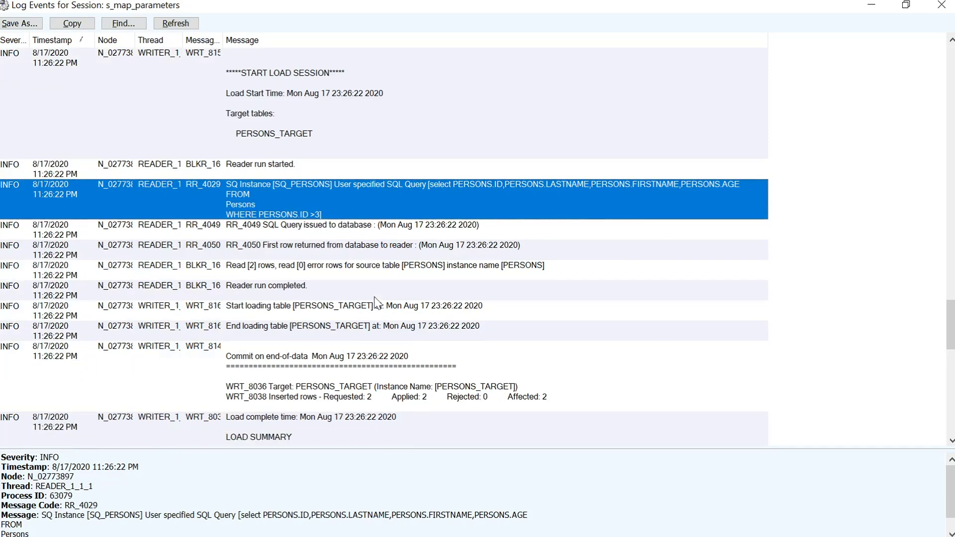
pyautogui.click(448, 400)
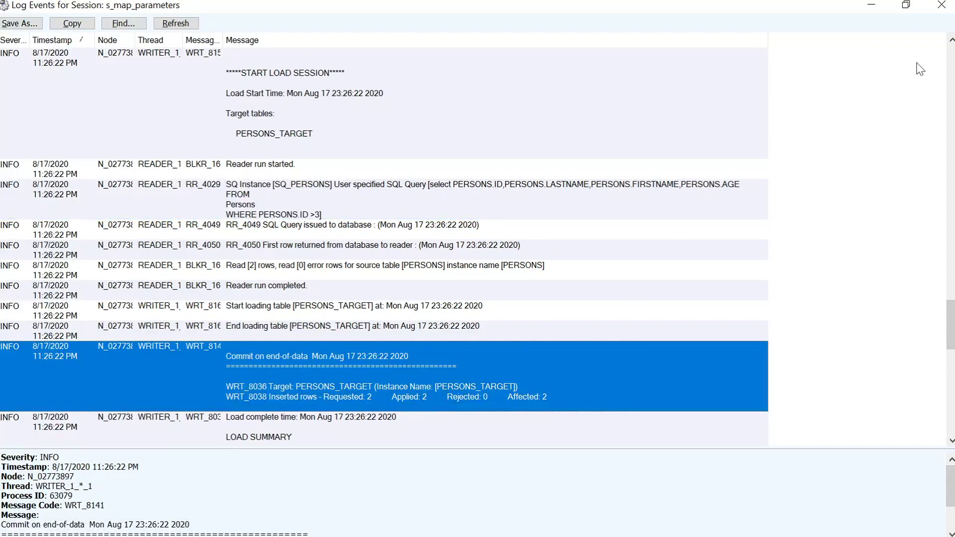
pyautogui.click(942, 5)
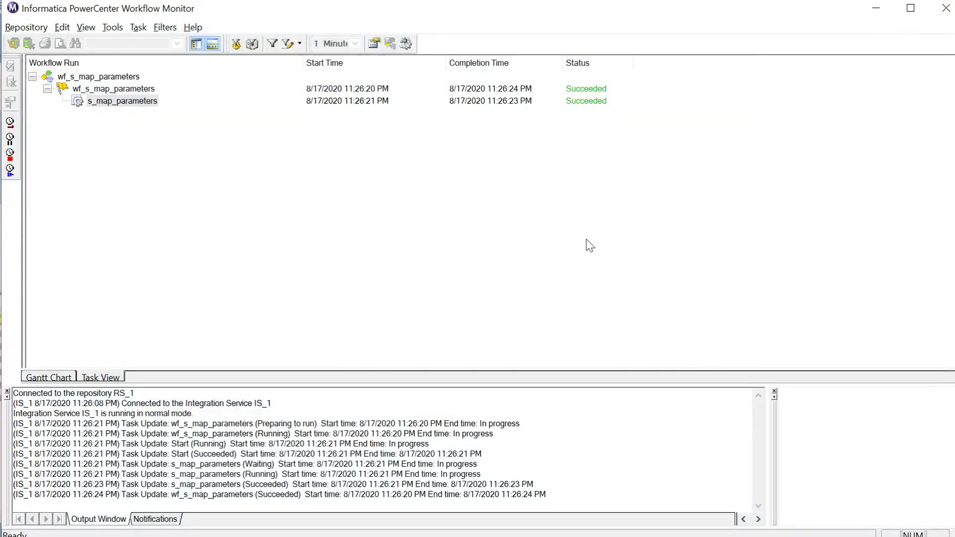